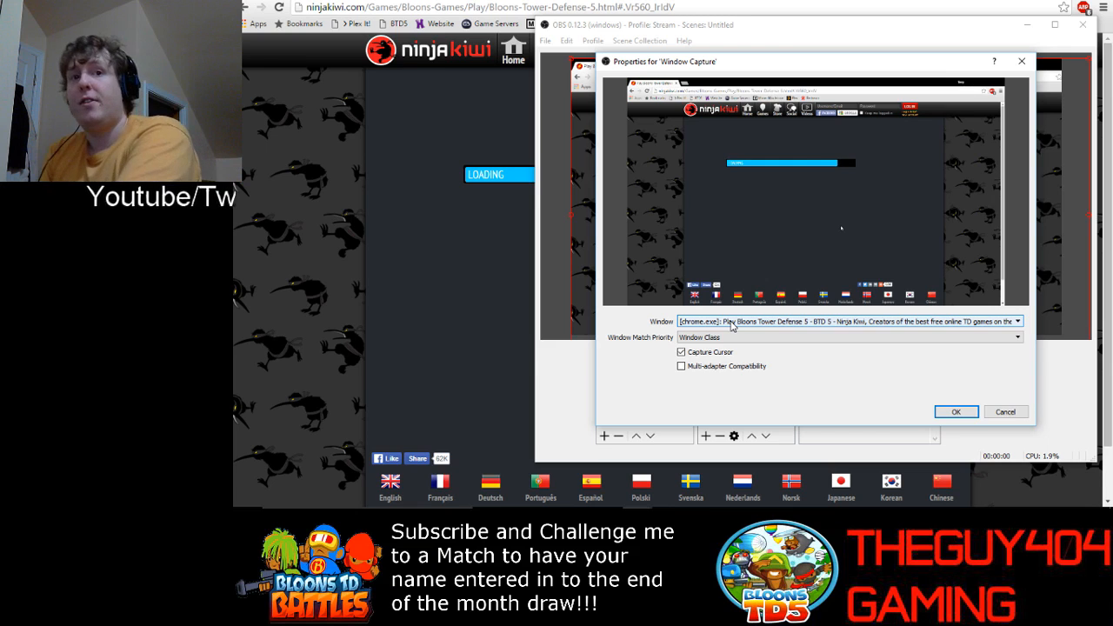
Set the Window Capture source to the Chrome window showing Bloons Tower Defense 5, disable Capture Cursor and confirm the properties.
{"action": "left_click", "coordinate": [731, 322]}
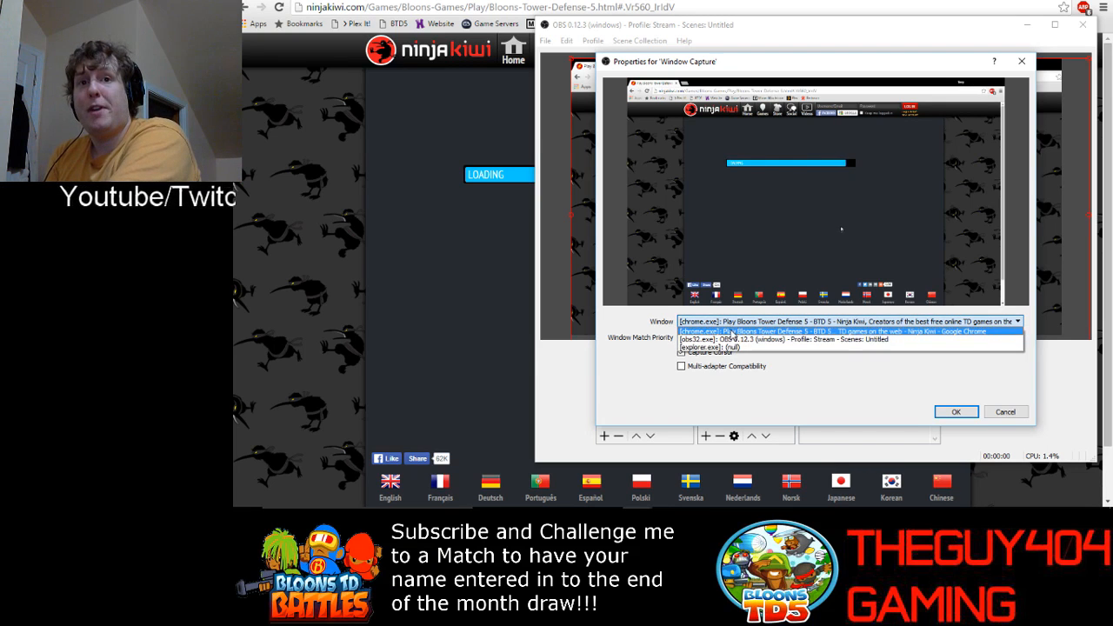
{"action": "left_click", "coordinate": [731, 331]}
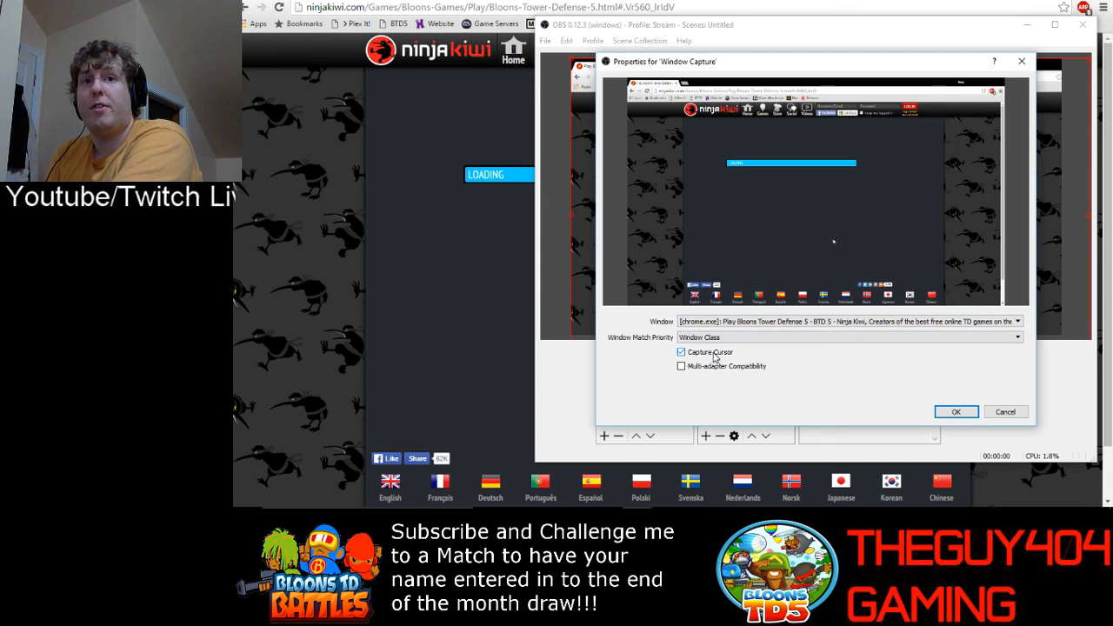
{"action": "left_click", "coordinate": [717, 353]}
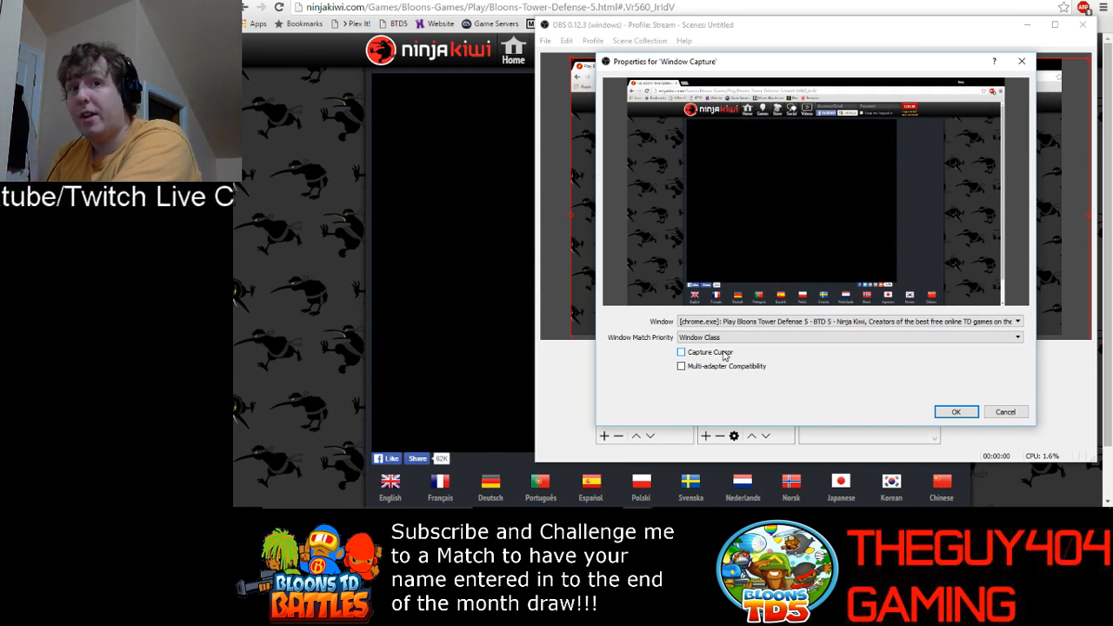
{"action": "left_click", "coordinate": [967, 414]}
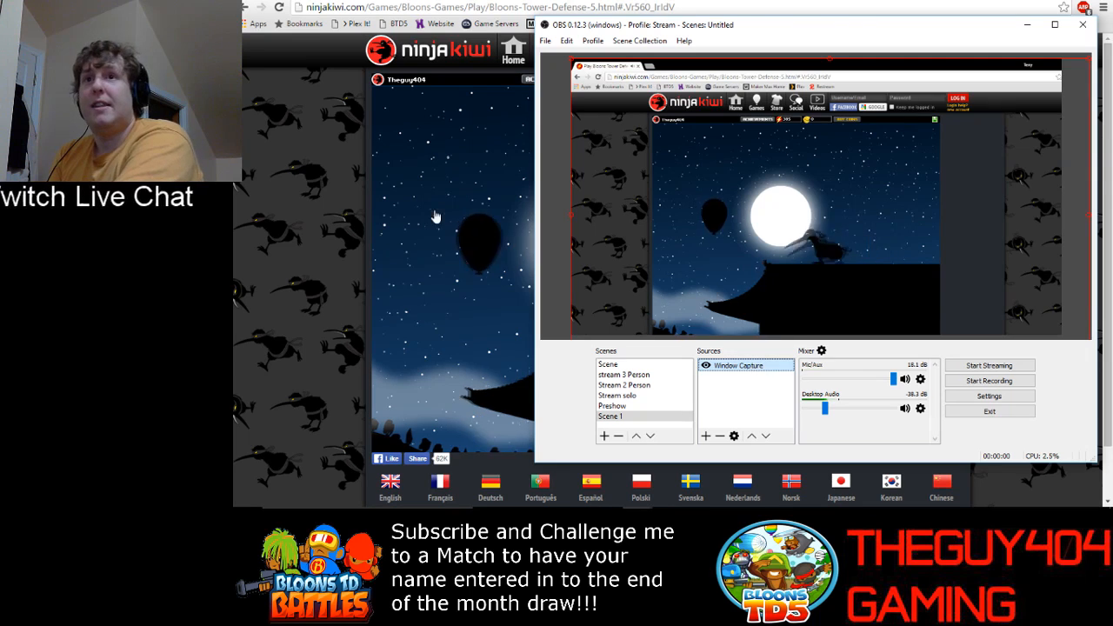
Return to the Ninja Kiwi page, sign in with the Google account and close the Bloons TD Battles promotion.
{"action": "left_click", "coordinate": [1027, 25]}
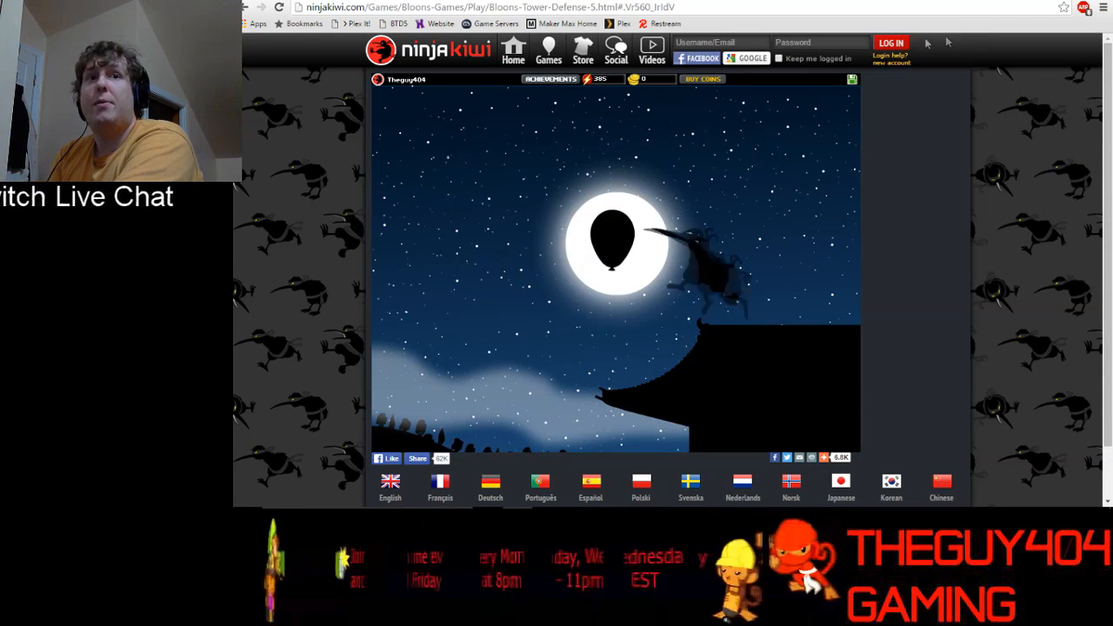
{"action": "left_click", "coordinate": [760, 60]}
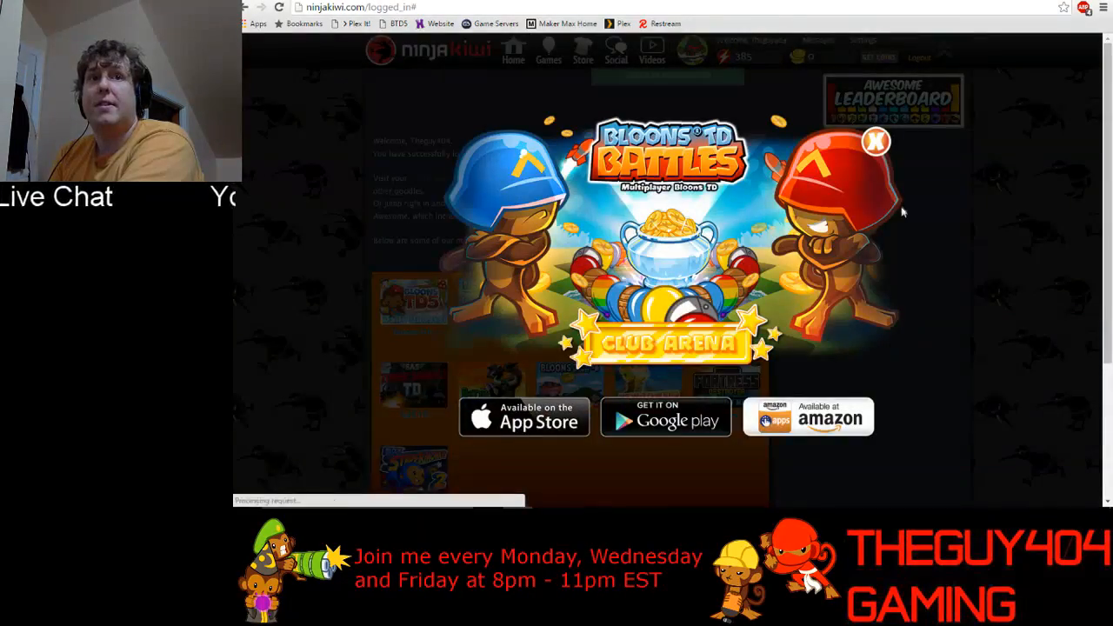
{"action": "left_click", "coordinate": [877, 141]}
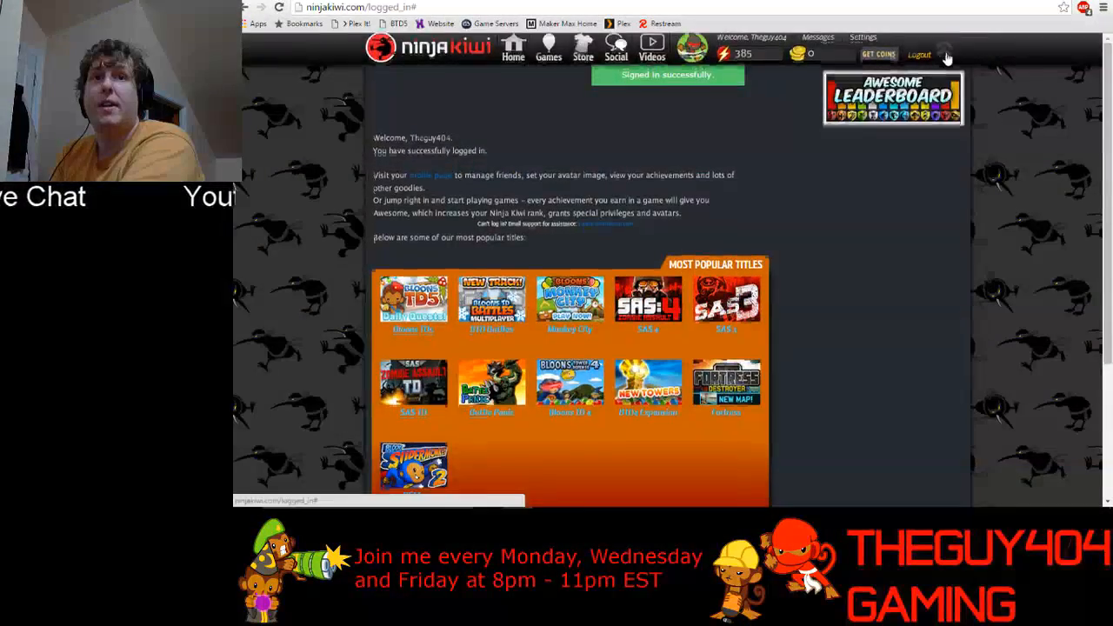
Open the Bloons Tower Defense 5 game page and collapse the site's header bar.
{"action": "left_click", "coordinate": [948, 56]}
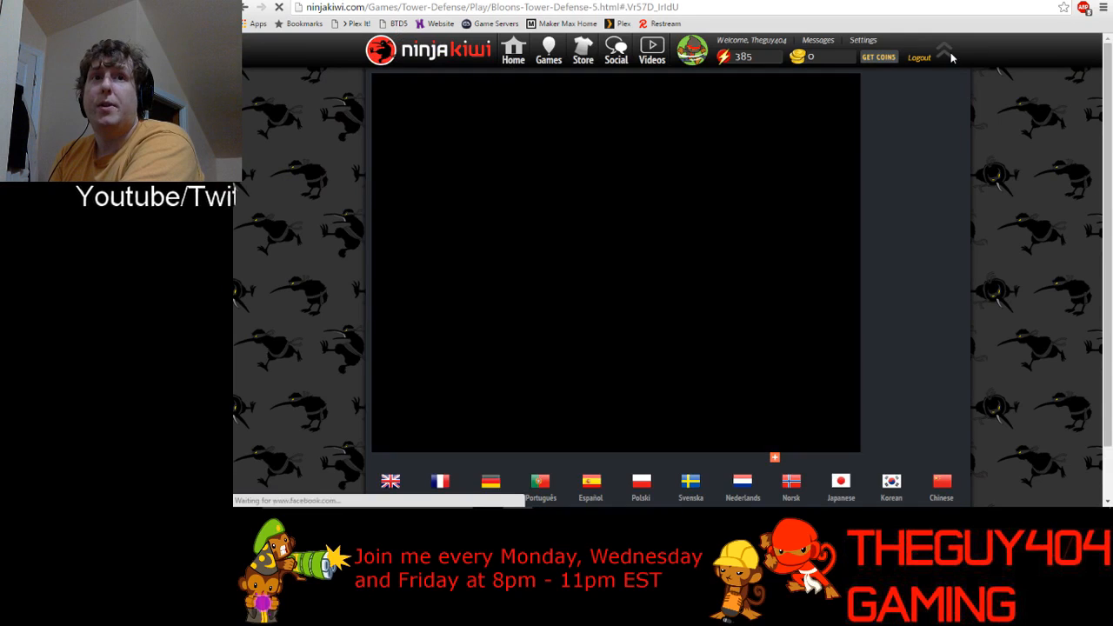
{"action": "left_click", "coordinate": [951, 52]}
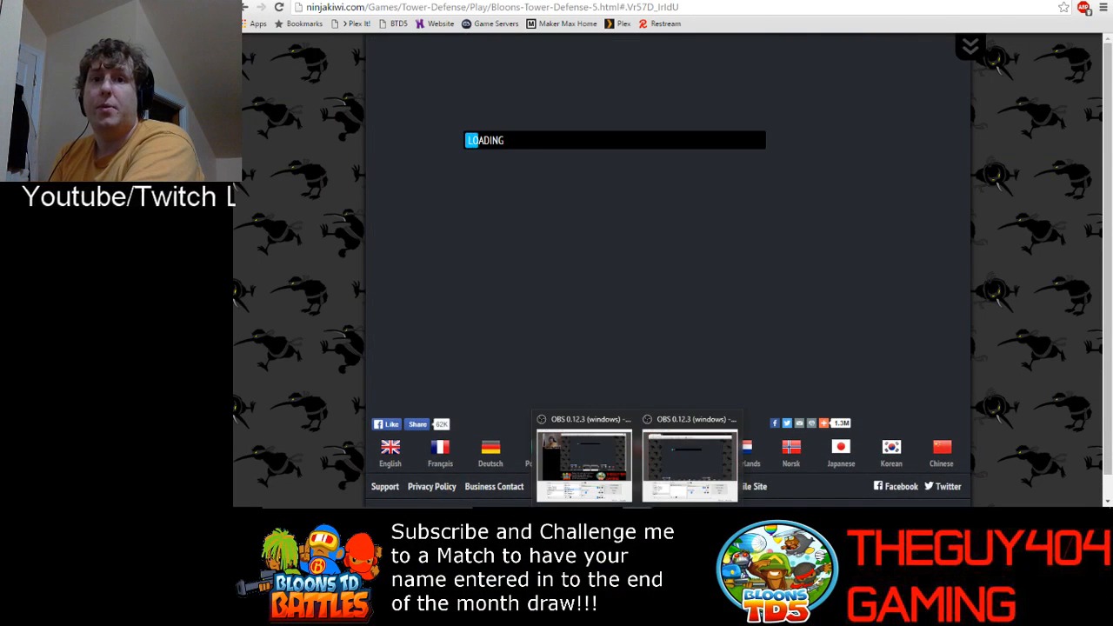
Switch back to OBS and add a Crop filter to the Window Capture source in Scene 1.
{"action": "left_click", "coordinate": [702, 461]}
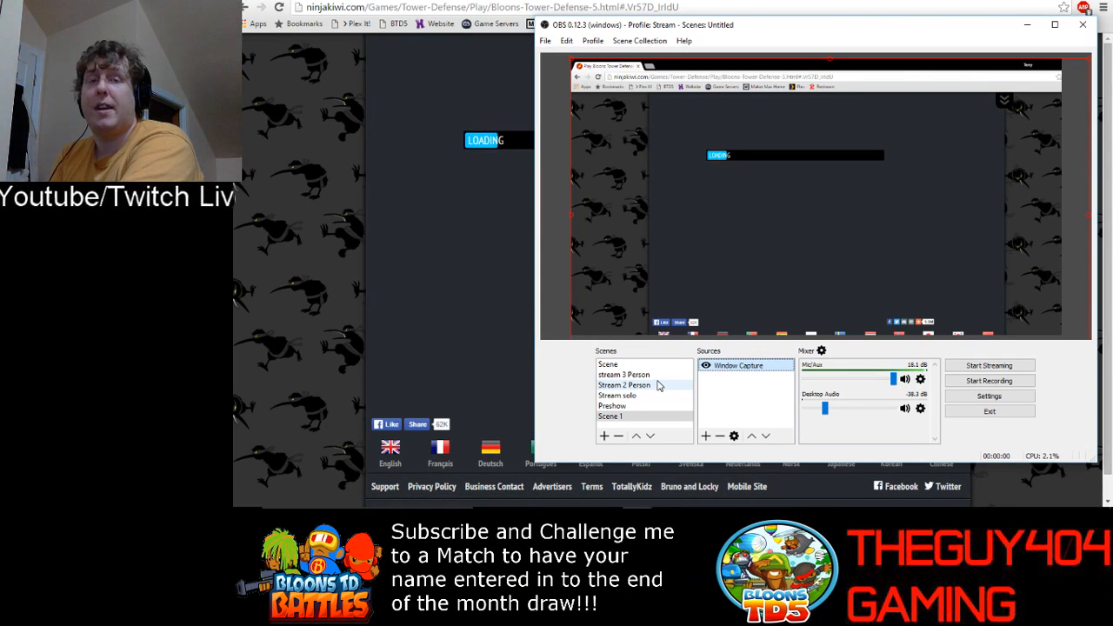
{"action": "right_click", "coordinate": [739, 368]}
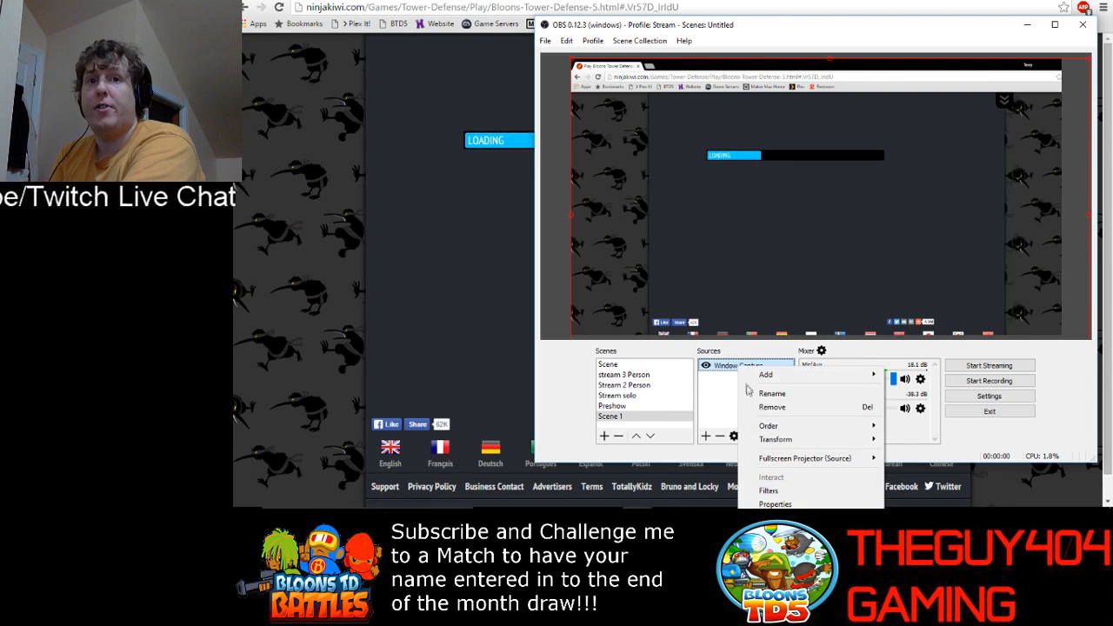
{"action": "left_click", "coordinate": [769, 490]}
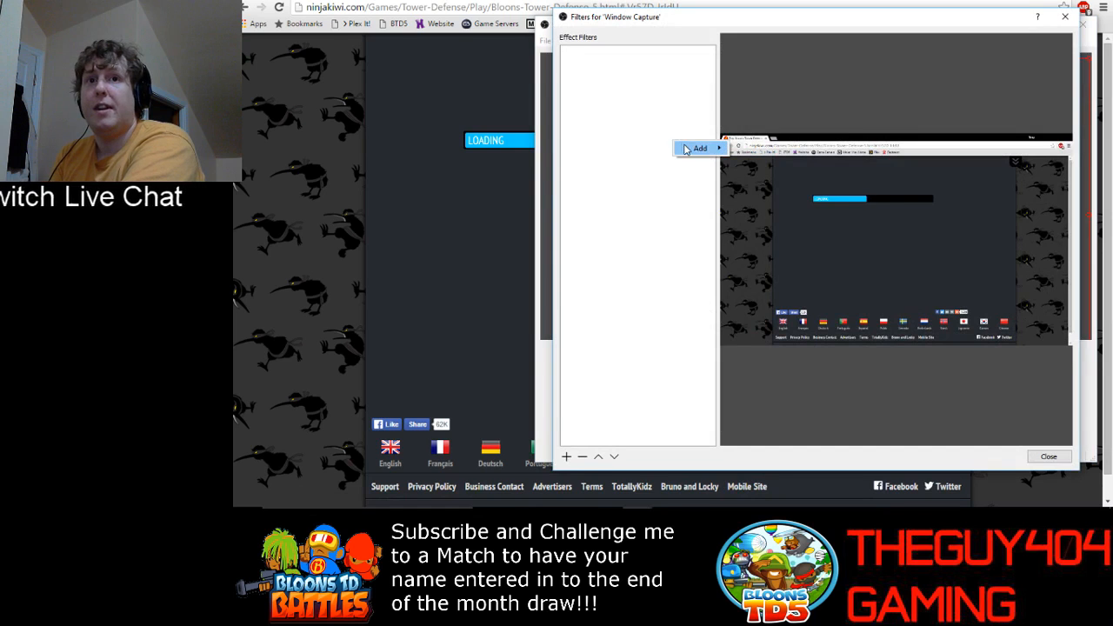
{"action": "left_click", "coordinate": [1071, 16]}
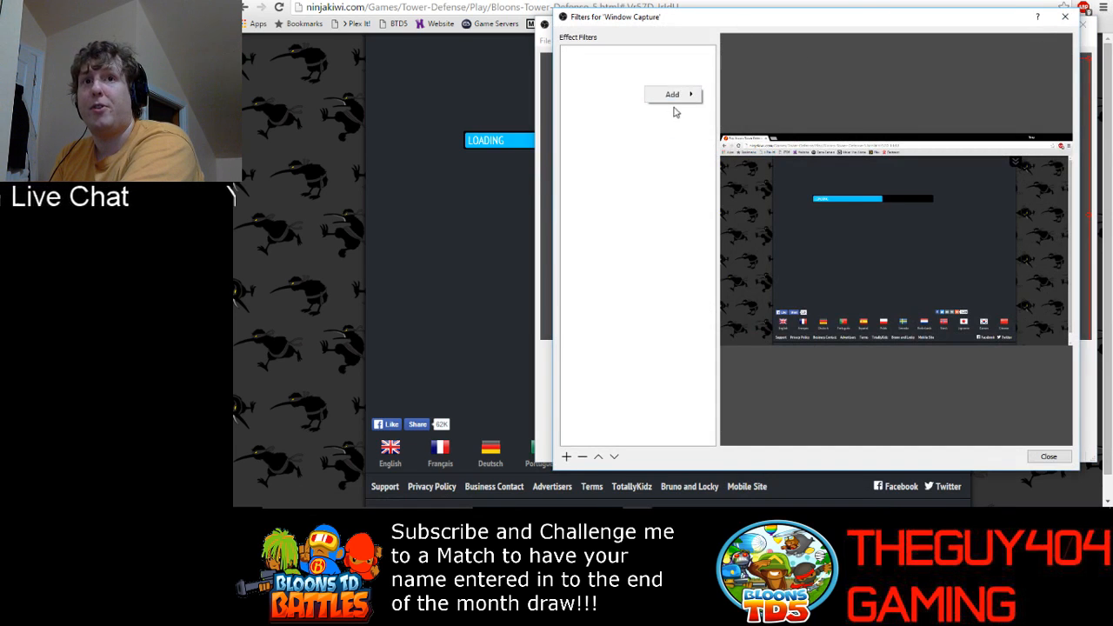
{"action": "mouse_move", "coordinate": [676, 98]}
{"action": "left_click", "coordinate": [722, 112]}
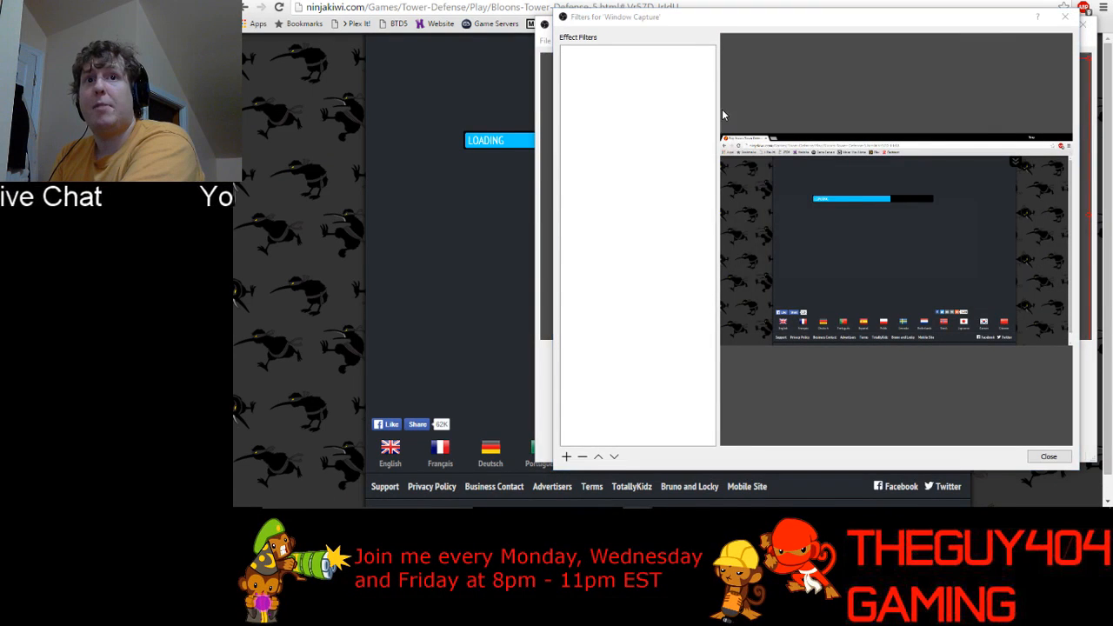
{"action": "left_click", "coordinate": [792, 266]}
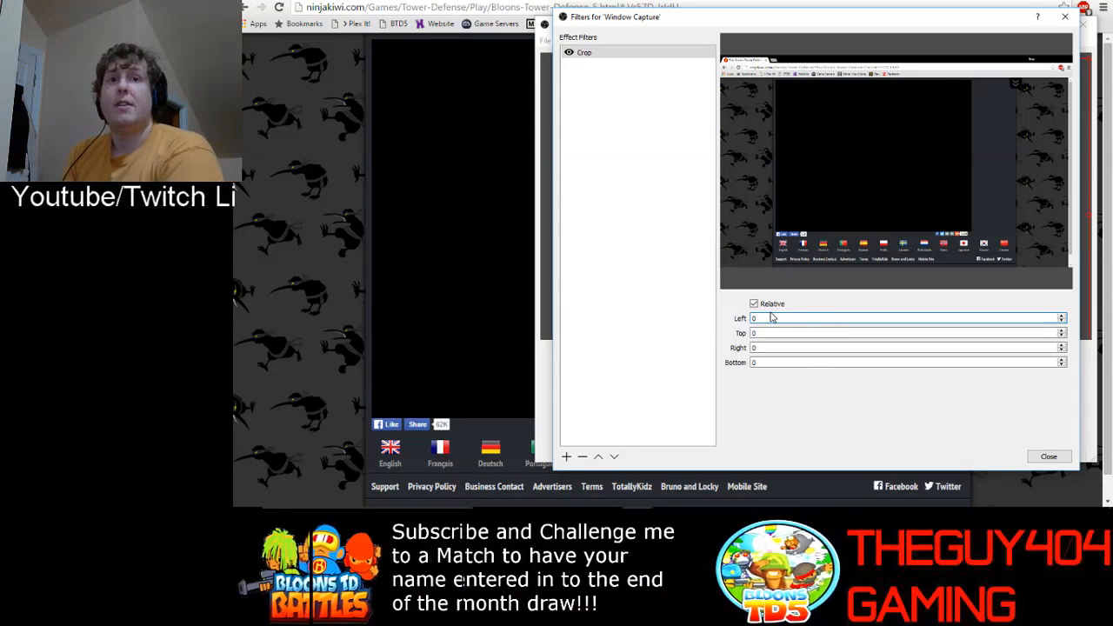
Set the Crop filter's left value to 223 so the capture starts at the game's left edge.
{"action": "double_click", "coordinate": [772, 319]}
{"action": "scroll", "coordinate": [771, 319], "scroll_direction": "up", "scroll_amount": 10}
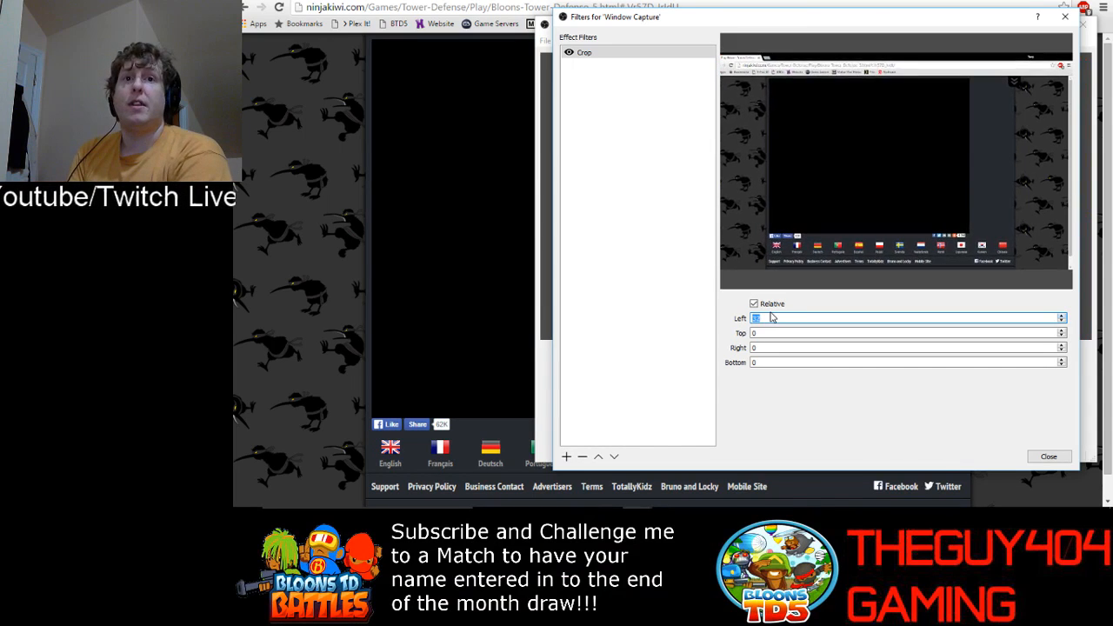
{"action": "key", "text": "Up"}
{"action": "key", "text": "Up"}
{"action": "key", "text": "Up"}
{"action": "key", "text": "Up"}
{"action": "key", "text": "Up"}
{"action": "key", "text": "Up"}
{"action": "key", "text": "Up"}
{"action": "key", "text": "Up"}
{"action": "key", "text": "Up"}
{"action": "key", "text": "Up"}
{"action": "key", "text": "Up"}
{"action": "key", "text": "Up"}
{"action": "key", "text": "Up"}
{"action": "key", "text": "Up"}
{"action": "key", "text": "Up"}
{"action": "key", "text": "Up"}
{"action": "key", "text": "Up"}
{"action": "key", "text": "Up"}
{"action": "key", "text": "Up"}
{"action": "key", "text": "Up"}
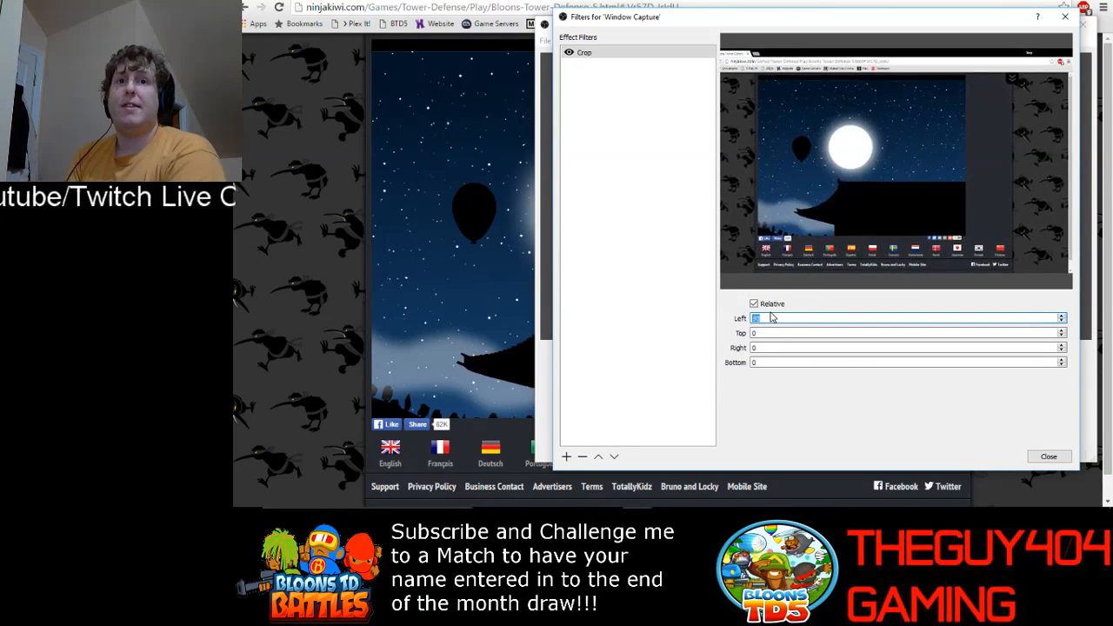
{"action": "key", "text": "Up"}
{"action": "key", "text": "Up"}
{"action": "key", "text": "Up"}
{"action": "key", "text": "Up"}
{"action": "key", "text": "Up"}
{"action": "key", "text": "Up"}
{"action": "key", "text": "Up"}
{"action": "key", "text": "Up"}
{"action": "key", "text": "Up"}
{"action": "key", "text": "Up"}
{"action": "key", "text": "Up"}
{"action": "key", "text": "Up"}
{"action": "key", "text": "Up"}
{"action": "key", "text": "Up"}
{"action": "key", "text": "Up"}
{"action": "key", "text": "Up"}
{"action": "key", "text": "Up"}
{"action": "key", "text": "Up"}
{"action": "key", "text": "Up"}
{"action": "key", "text": "Up"}
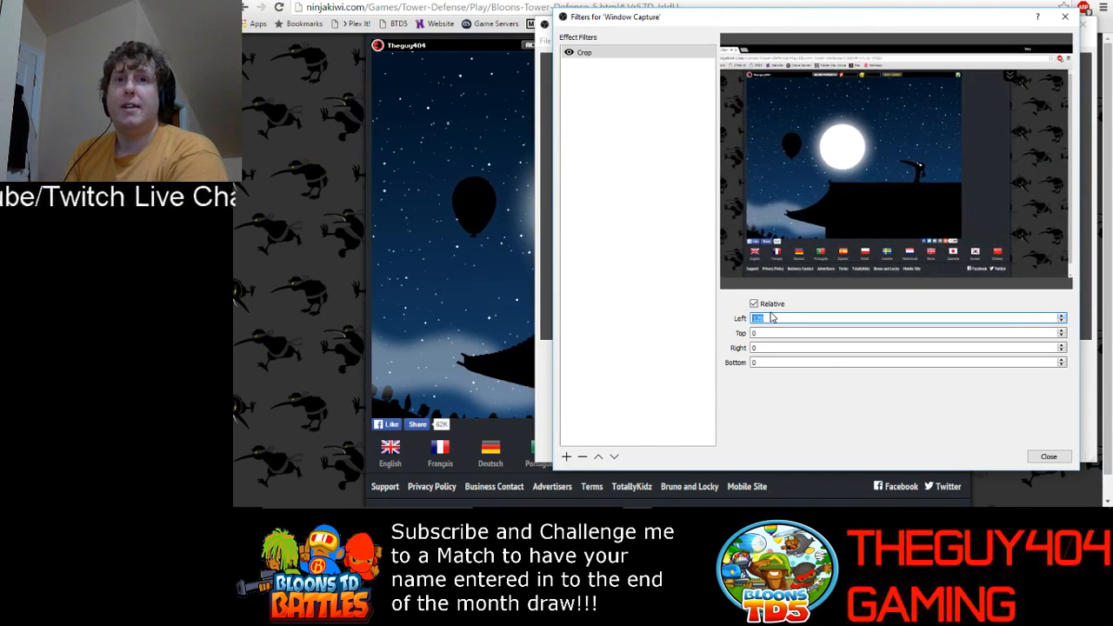
{"action": "key", "text": "Up"}
{"action": "key", "text": "Up"}
{"action": "key", "text": "Up"}
{"action": "key", "text": "Up"}
{"action": "key", "text": "Up"}
{"action": "key", "text": "Up"}
{"action": "key", "text": "Up"}
{"action": "key", "text": "Up"}
{"action": "key", "text": "Up"}
{"action": "key", "text": "Up"}
{"action": "key", "text": "Up"}
{"action": "key", "text": "Up"}
{"action": "key", "text": "Up"}
{"action": "key", "text": "Up"}
{"action": "key", "text": "Up"}
{"action": "key", "text": "Up"}
{"action": "key", "text": "Up"}
{"action": "key", "text": "Up"}
{"action": "key", "text": "Up"}
{"action": "key", "text": "Up"}
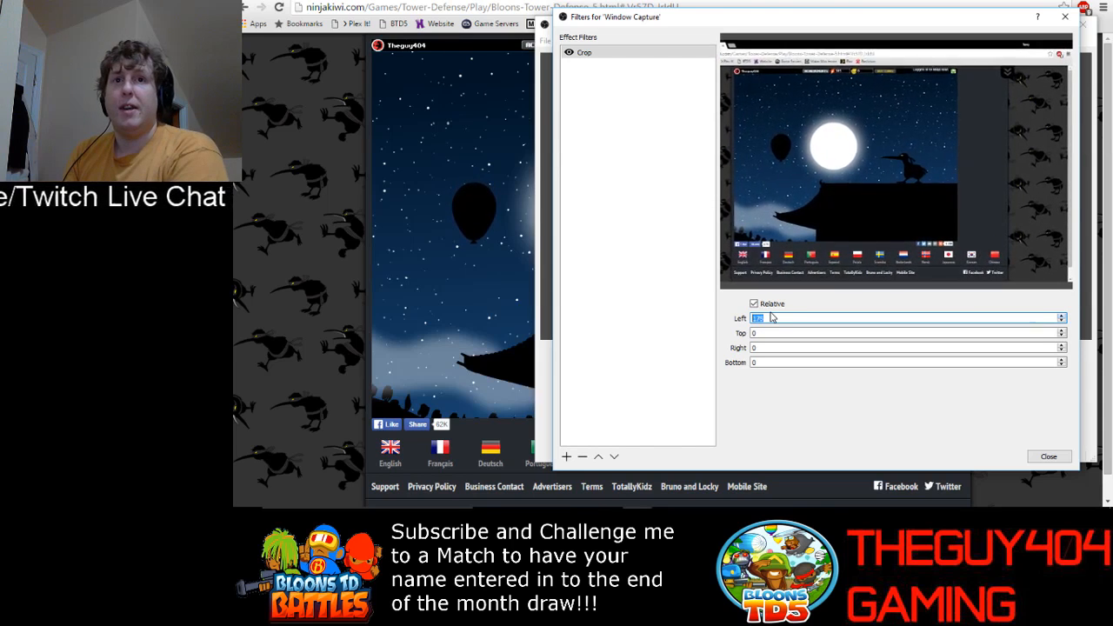
{"action": "key", "text": "Up"}
{"action": "key", "text": "Up"}
{"action": "key", "text": "Up"}
{"action": "key", "text": "Up"}
{"action": "key", "text": "Up"}
{"action": "key", "text": "Up"}
{"action": "key", "text": "Up"}
{"action": "key", "text": "Up"}
{"action": "key", "text": "Up"}
{"action": "key", "text": "Up"}
{"action": "key", "text": "Up"}
{"action": "key", "text": "Up"}
{"action": "key", "text": "Up"}
{"action": "key", "text": "Up"}
{"action": "key", "text": "Up"}
{"action": "key", "text": "Up"}
{"action": "key", "text": "Up"}
{"action": "key", "text": "Up"}
{"action": "key", "text": "Up"}
{"action": "key", "text": "Up"}
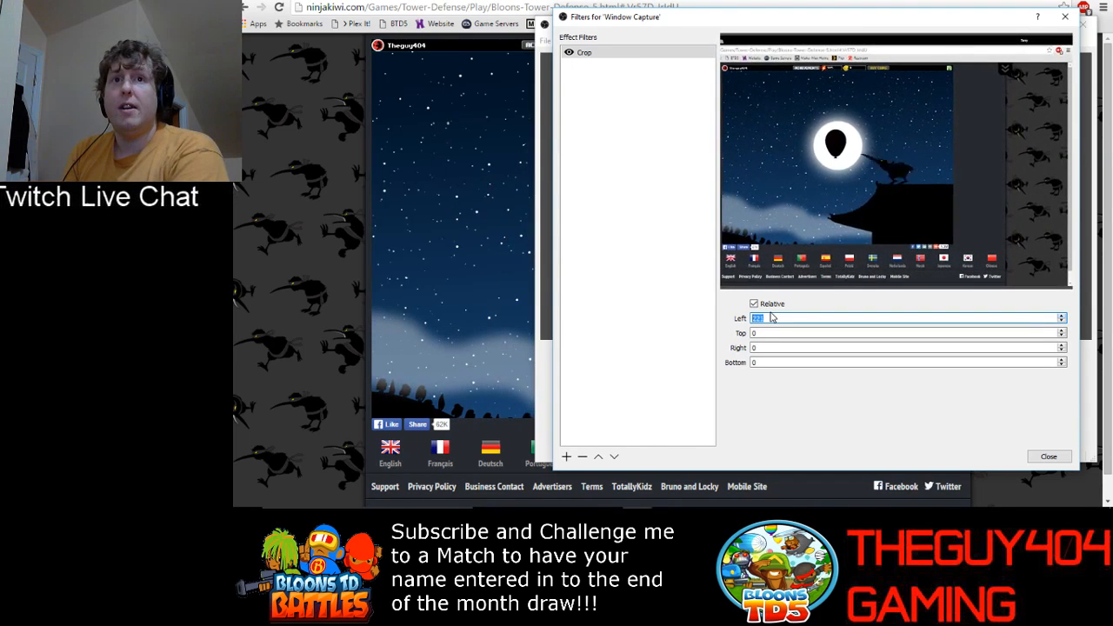
Set the Crop filter's top value to 99 to cut the browser bars above the game.
{"action": "left_click", "coordinate": [774, 333]}
{"action": "key", "text": "Up"}
{"action": "key", "text": "Up"}
{"action": "key", "text": "Up"}
{"action": "key", "text": "Up"}
{"action": "key", "text": "Up"}
{"action": "key", "text": "Up"}
{"action": "key", "text": "Up"}
{"action": "key", "text": "Up"}
{"action": "key", "text": "Up"}
{"action": "key", "text": "Up"}
{"action": "key", "text": "Up"}
{"action": "key", "text": "Up"}
{"action": "key", "text": "Up"}
{"action": "key", "text": "Up"}
{"action": "key", "text": "Up"}
{"action": "key", "text": "Up"}
{"action": "key", "text": "Up"}
{"action": "key", "text": "Up"}
{"action": "key", "text": "Up"}
{"action": "key", "text": "Up"}
{"action": "key", "text": "Up"}
{"action": "key", "text": "Up"}
{"action": "key", "text": "Up"}
{"action": "key", "text": "Up"}
{"action": "key", "text": "Up"}
{"action": "key", "text": "Up"}
{"action": "key", "text": "Up"}
{"action": "key", "text": "Up"}
{"action": "key", "text": "Up"}
{"action": "key", "text": "Up"}
{"action": "key", "text": "Up"}
{"action": "key", "text": "Up"}
{"action": "key", "text": "Up"}
{"action": "key", "text": "Up"}
{"action": "key", "text": "Up"}
{"action": "key", "text": "Up"}
{"action": "key", "text": "Up"}
{"action": "key", "text": "Up"}
{"action": "key", "text": "Up"}
{"action": "key", "text": "Up"}
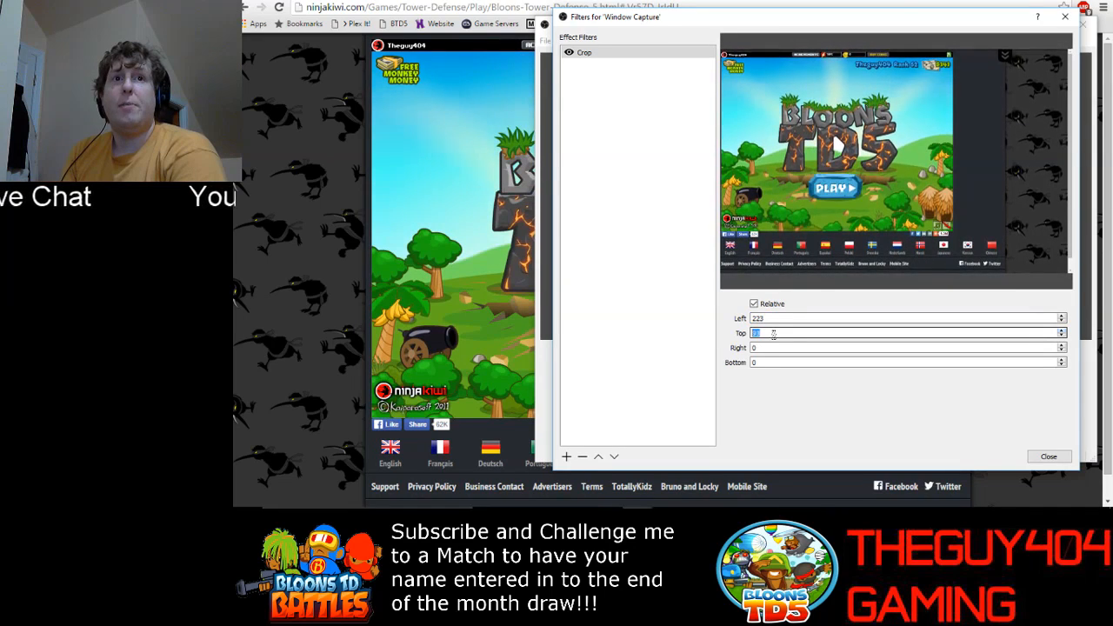
{"action": "key", "text": "Up"}
{"action": "key", "text": "Up"}
{"action": "key", "text": "Up"}
{"action": "key", "text": "Up"}
{"action": "key", "text": "Up"}
{"action": "key", "text": "Up"}
{"action": "key", "text": "Up"}
{"action": "key", "text": "Up"}
{"action": "key", "text": "Down"}
{"action": "key", "text": "Down"}
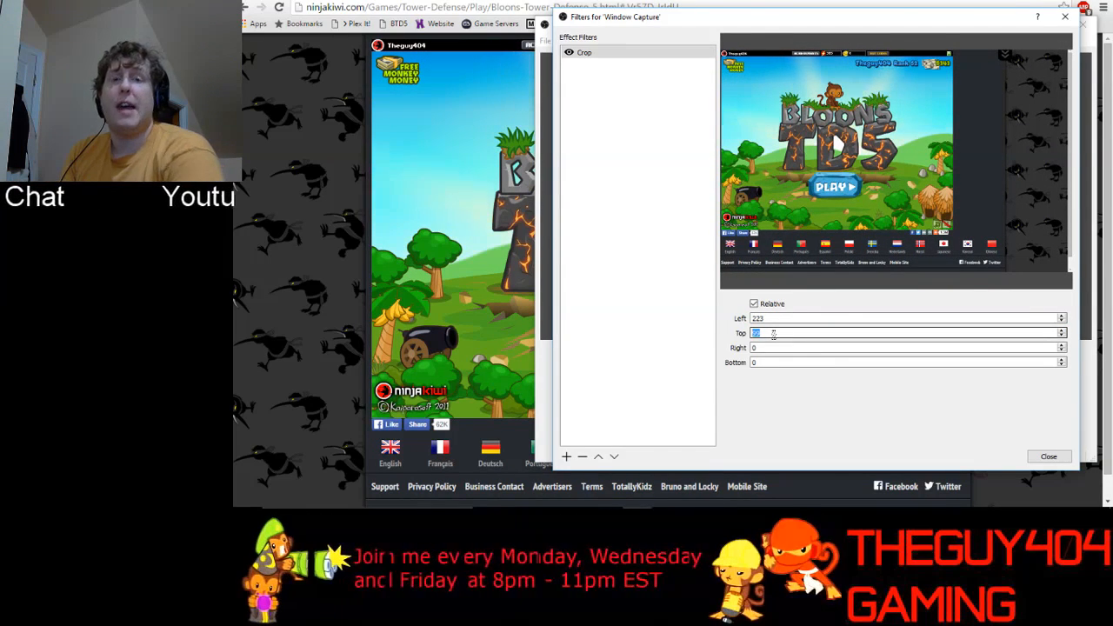
Bring up the recording OBS window beside the filter settings and set the Crop filter's right value to 411.
{"action": "left_click", "coordinate": [776, 348]}
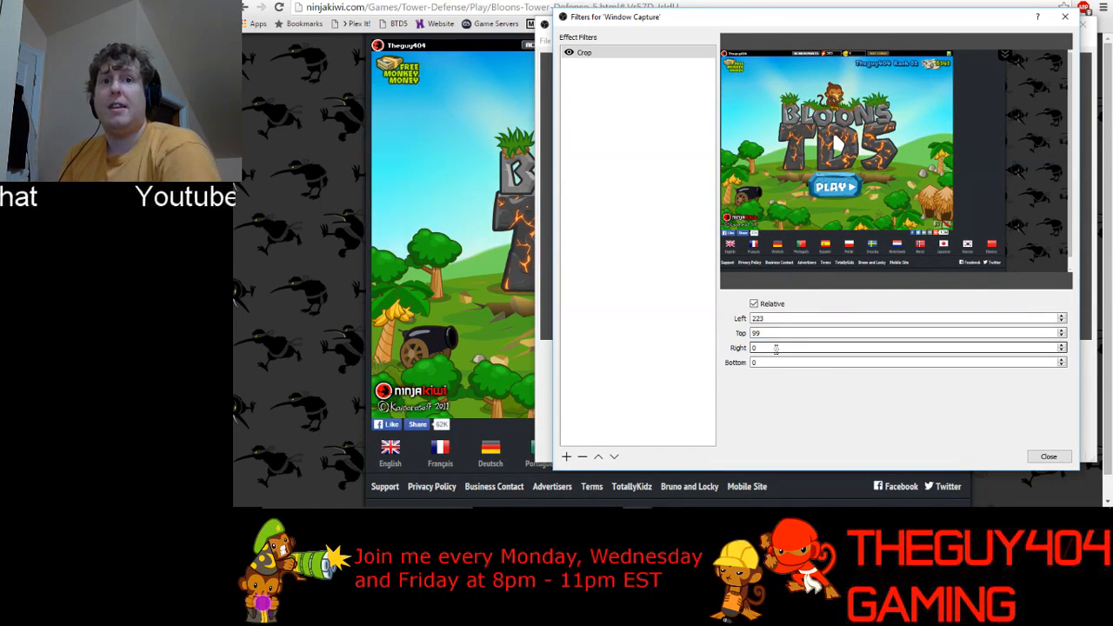
{"action": "left_click", "coordinate": [675, 516]}
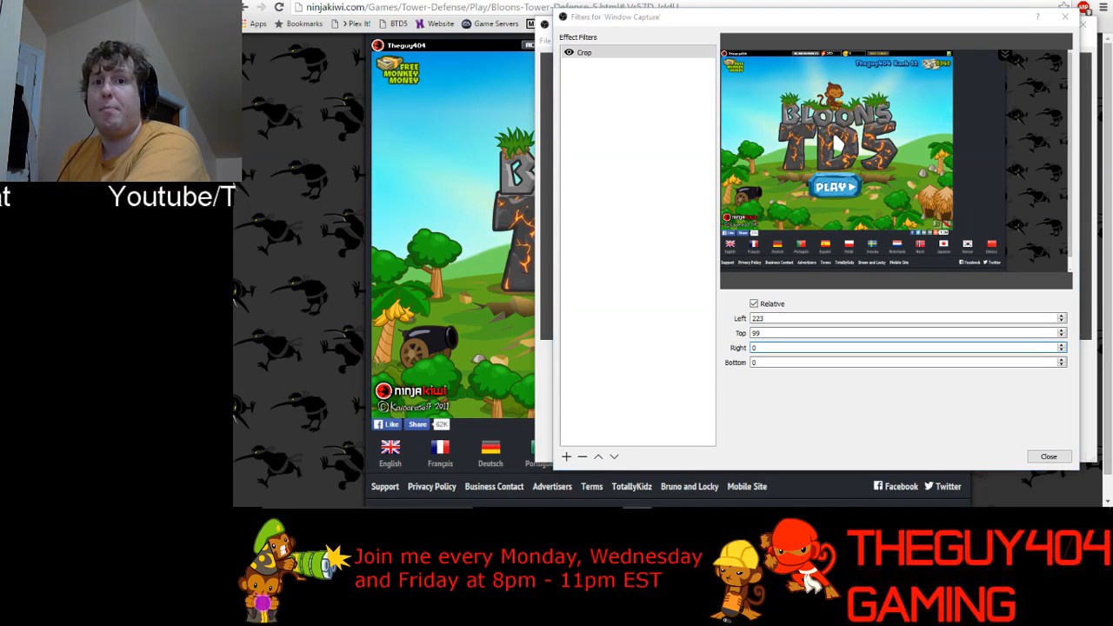
{"action": "left_click", "coordinate": [609, 489]}
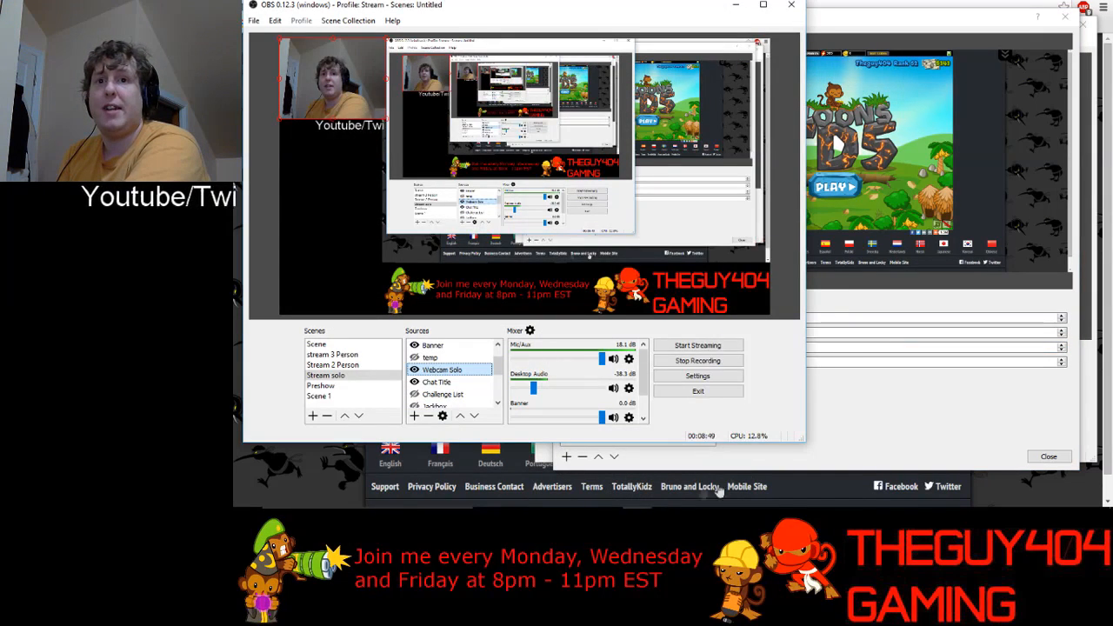
{"action": "left_click", "coordinate": [861, 415]}
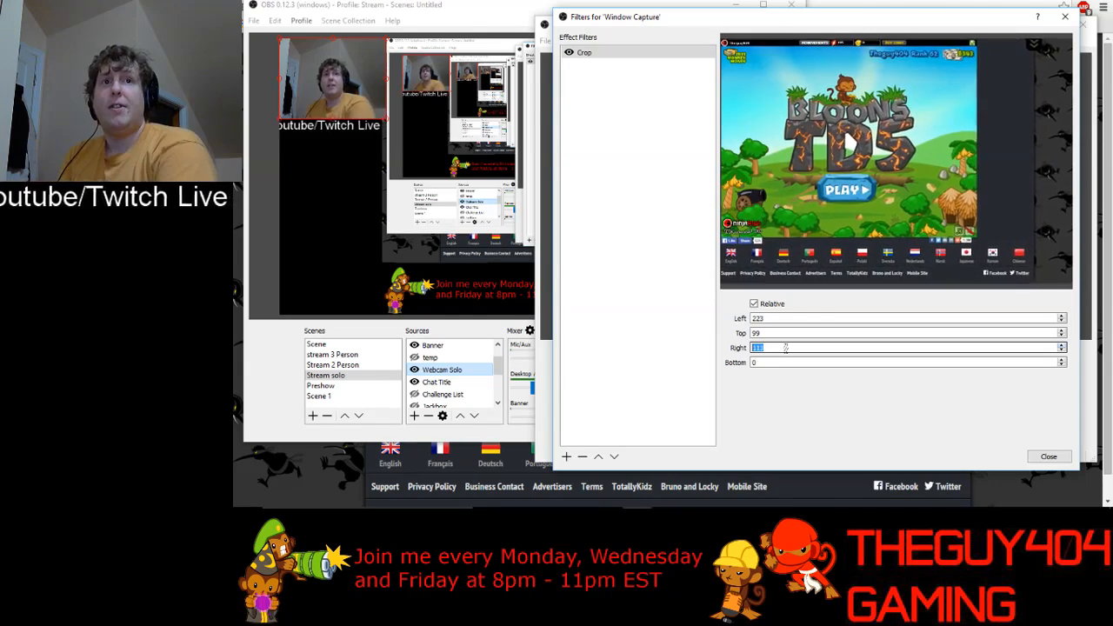
{"action": "scroll", "coordinate": [786, 348], "scroll_direction": "up", "scroll_amount": 20}
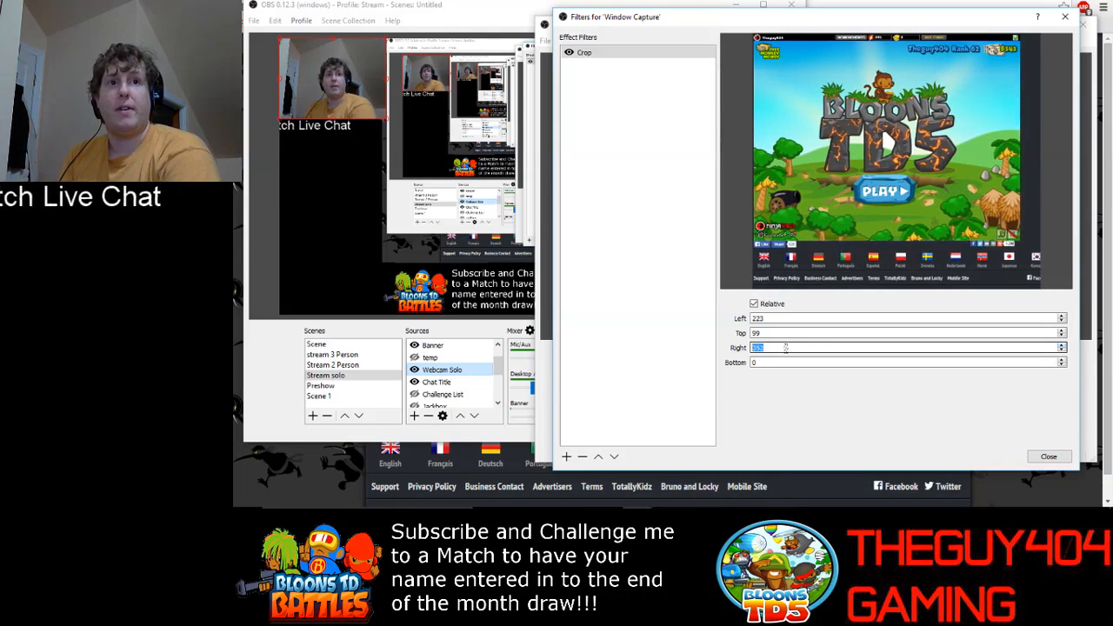
{"action": "scroll", "coordinate": [787, 348], "scroll_direction": "up", "scroll_amount": 12}
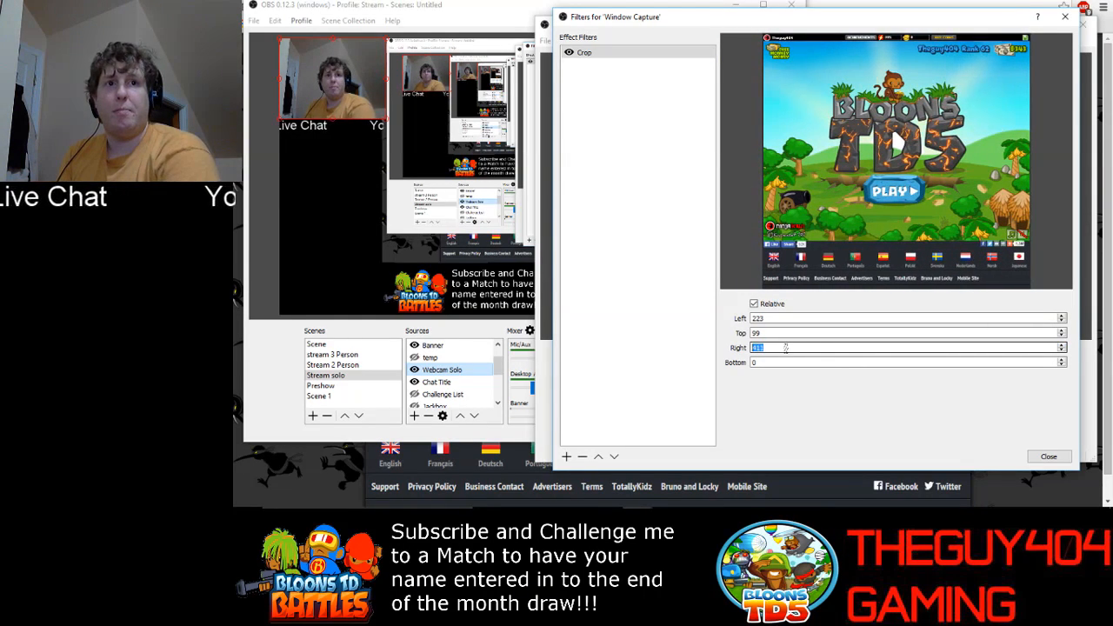
Increase the Crop filter's bottom value until the share buttons and language flags below the game are cut off.
{"action": "left_click", "coordinate": [784, 363]}
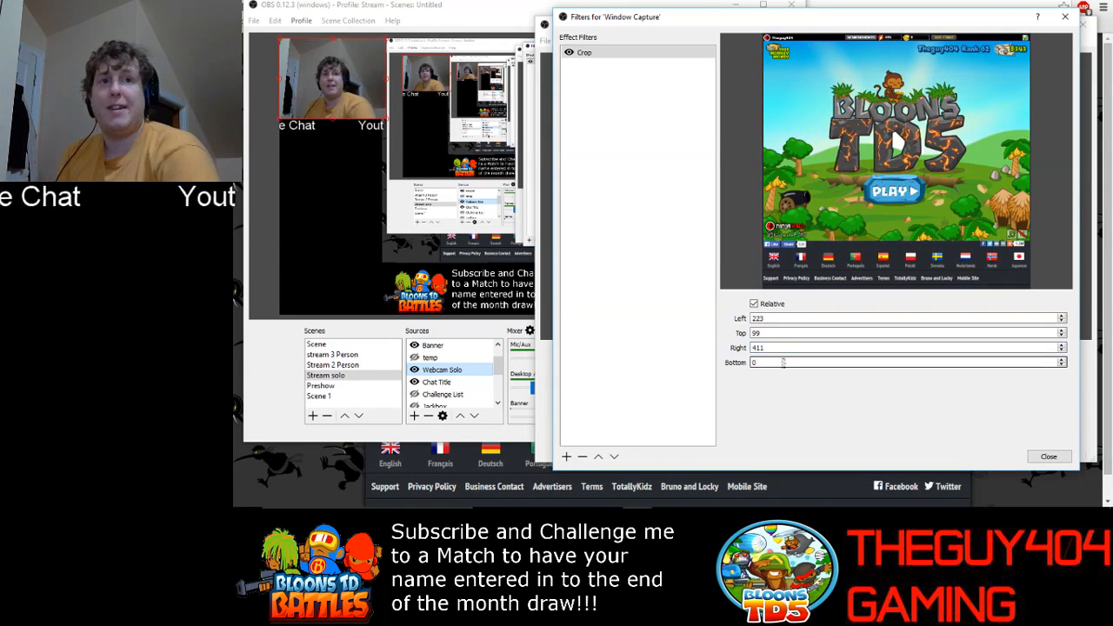
{"action": "scroll", "coordinate": [784, 363], "scroll_direction": "up", "scroll_amount": 20}
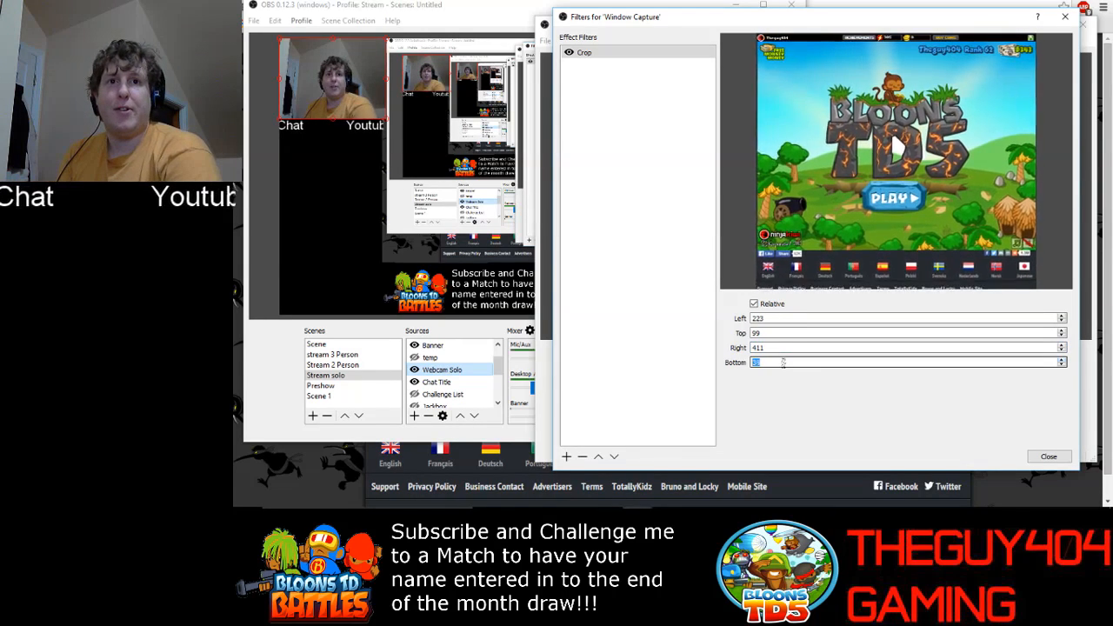
{"action": "scroll", "coordinate": [784, 363], "scroll_direction": "up", "scroll_amount": 20}
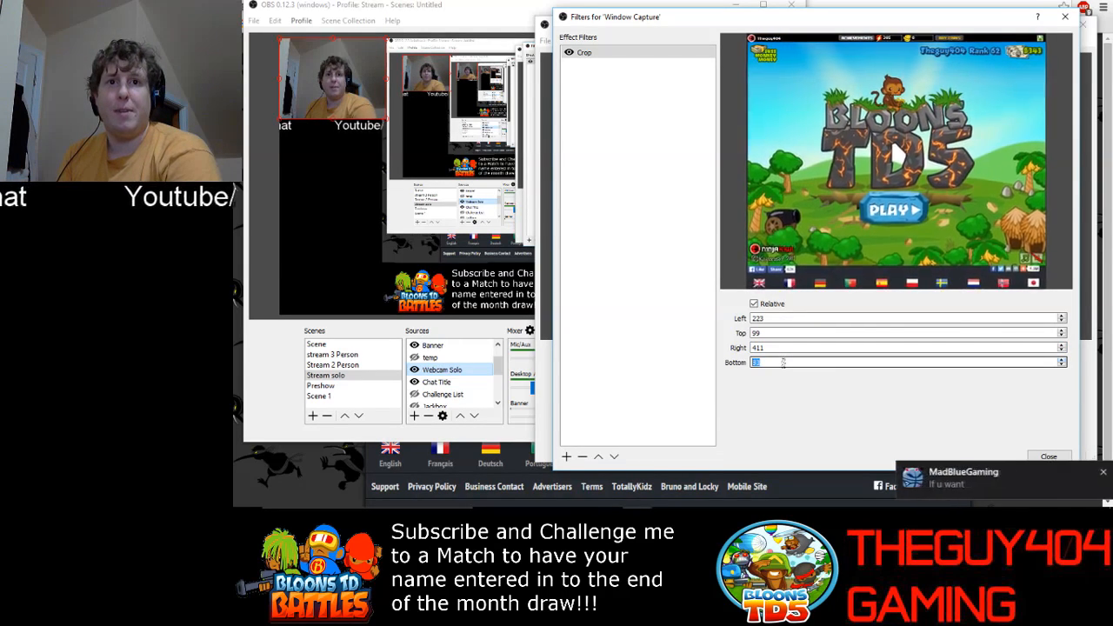
{"action": "scroll", "coordinate": [784, 363], "scroll_direction": "up", "scroll_amount": 15}
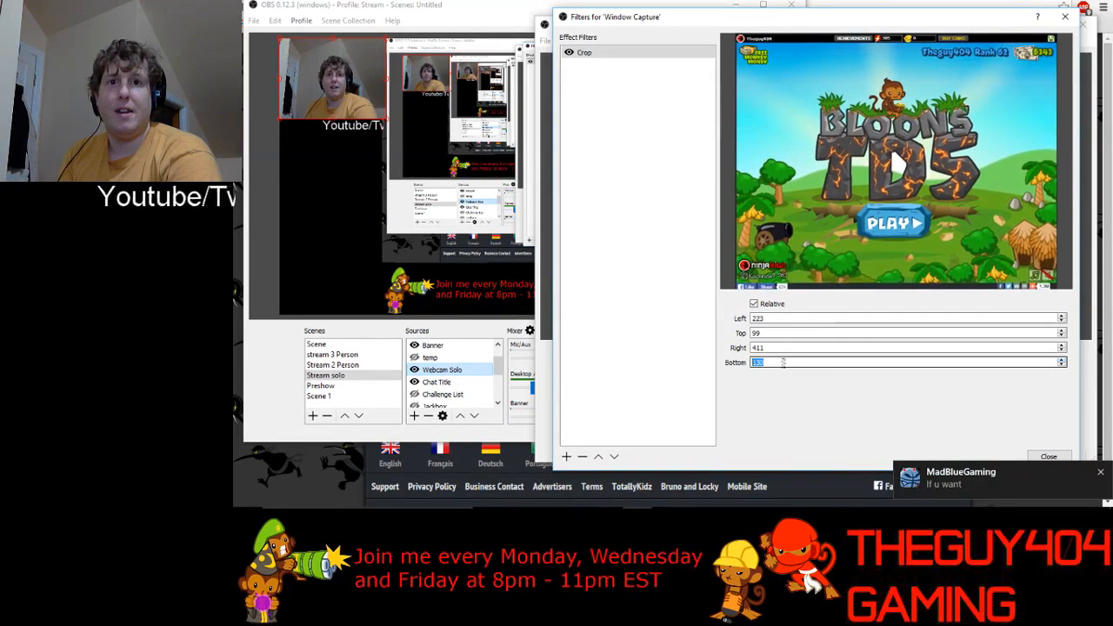
{"action": "scroll", "coordinate": [783, 363], "scroll_direction": "up", "scroll_amount": 5}
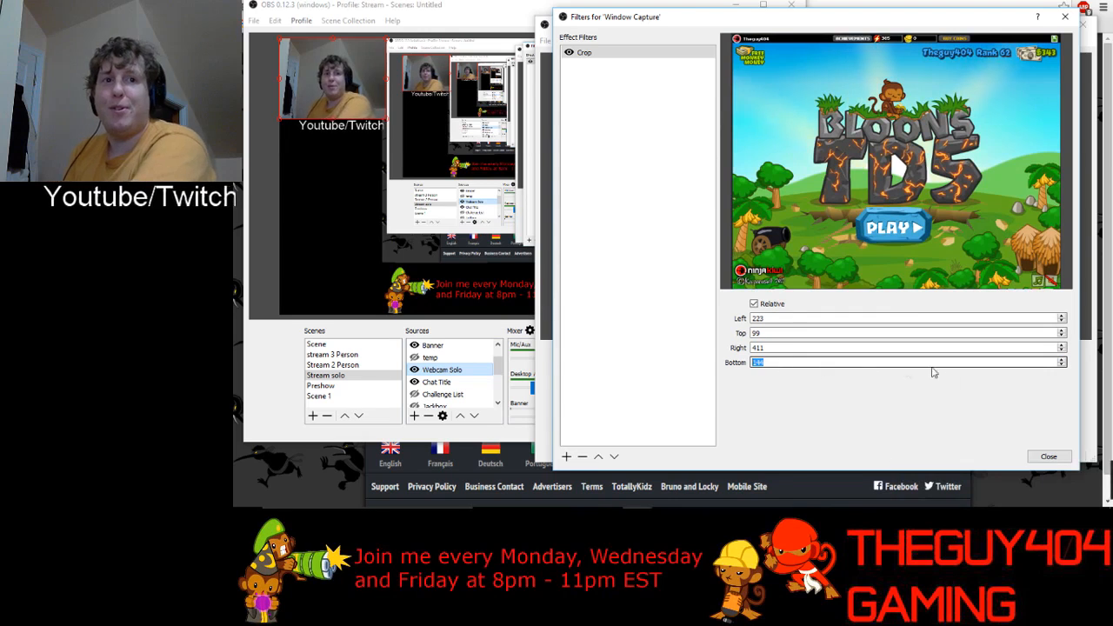
Close the filter settings, move the cropped game capture to the canvas's right edge, and enlarge it to about full canvas height.
{"action": "left_click", "coordinate": [1048, 457]}
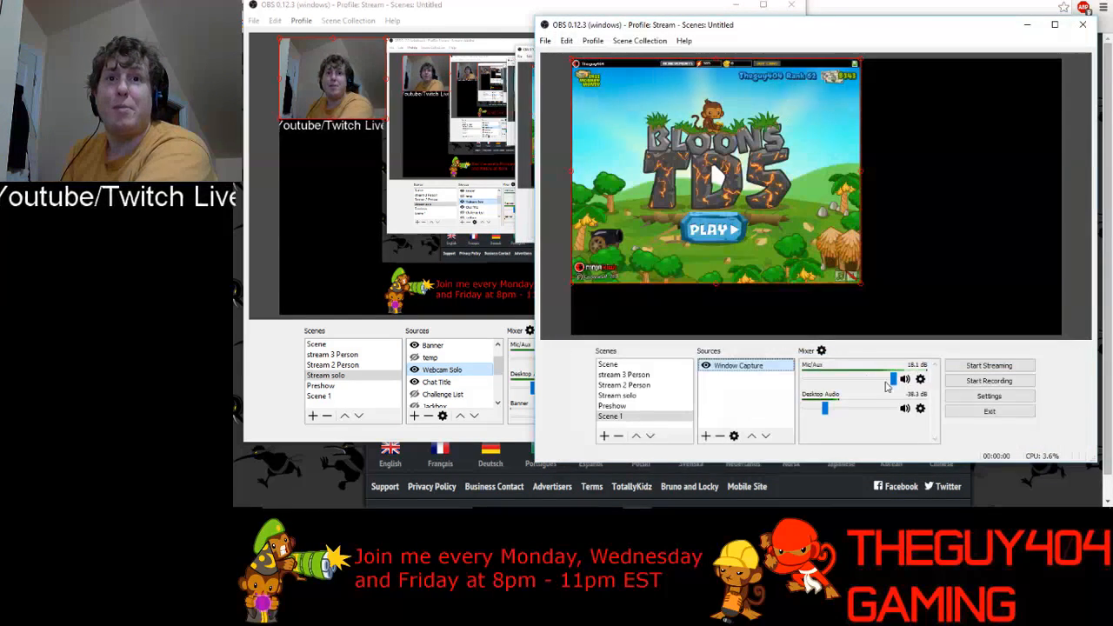
{"action": "left_click_drag", "start_coordinate": [787, 210], "coordinate": [993, 211]}
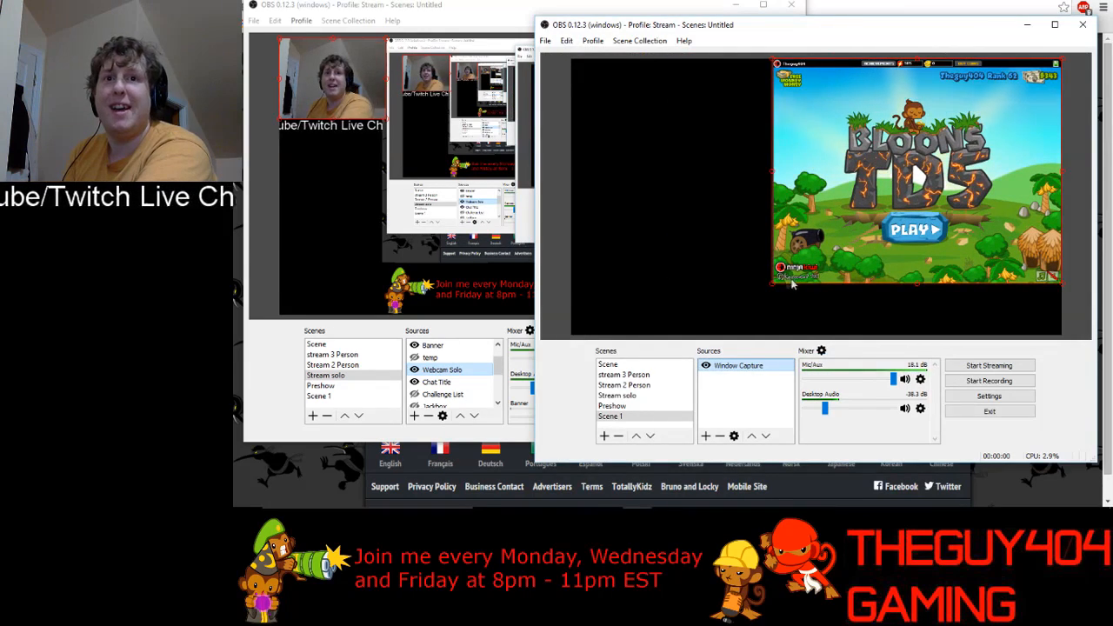
{"action": "left_click_drag", "start_coordinate": [776, 283], "coordinate": [711, 328]}
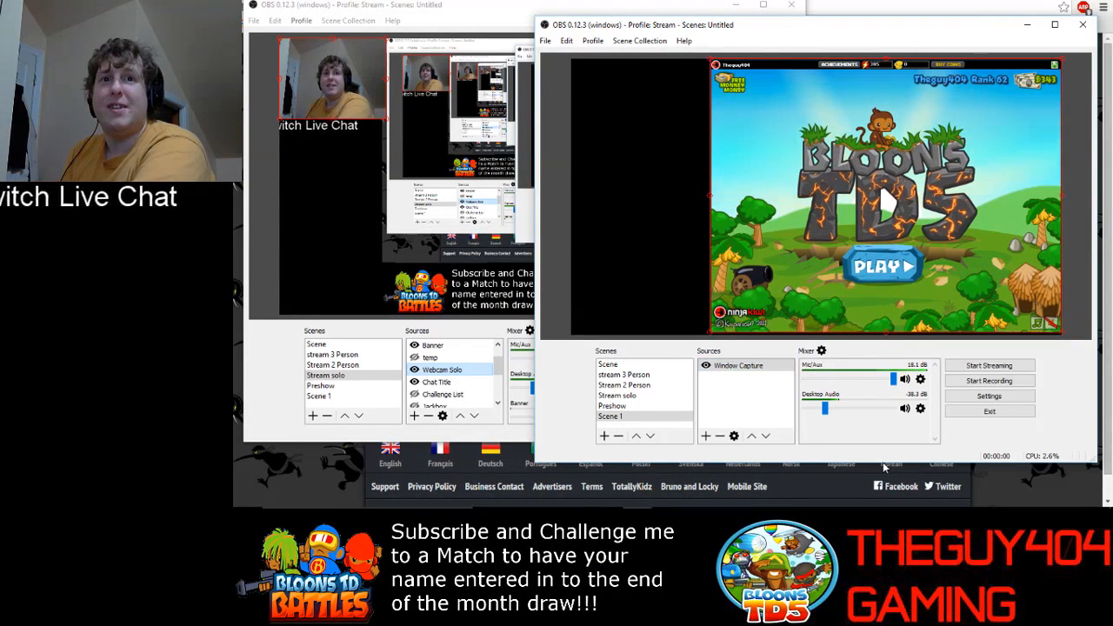
Switch to Winamp and play Bird Creek - Hall Of Mirrors from the preshow playlist.
{"action": "left_click", "coordinate": [999, 491]}
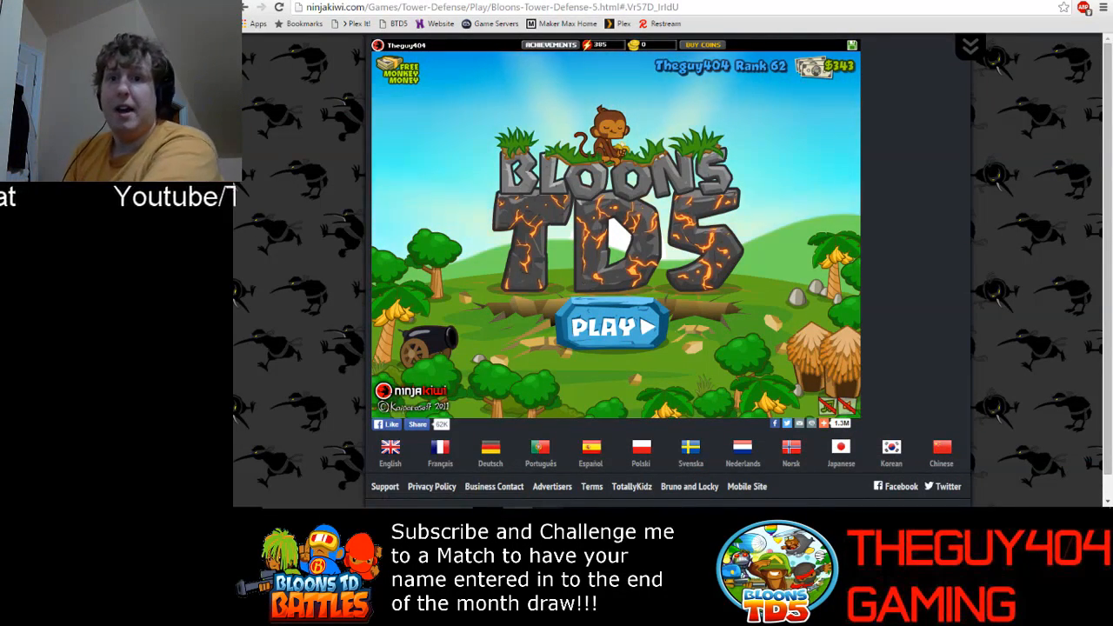
{"action": "key", "text": "super"}
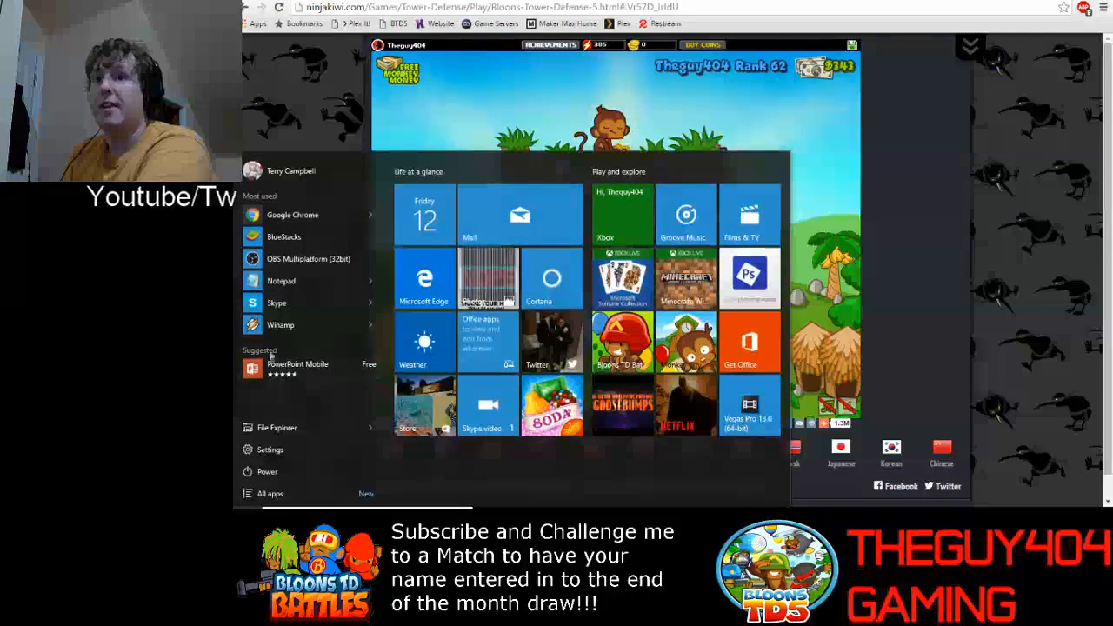
{"action": "key", "text": "super"}
{"action": "left_click", "coordinate": [666, 515]}
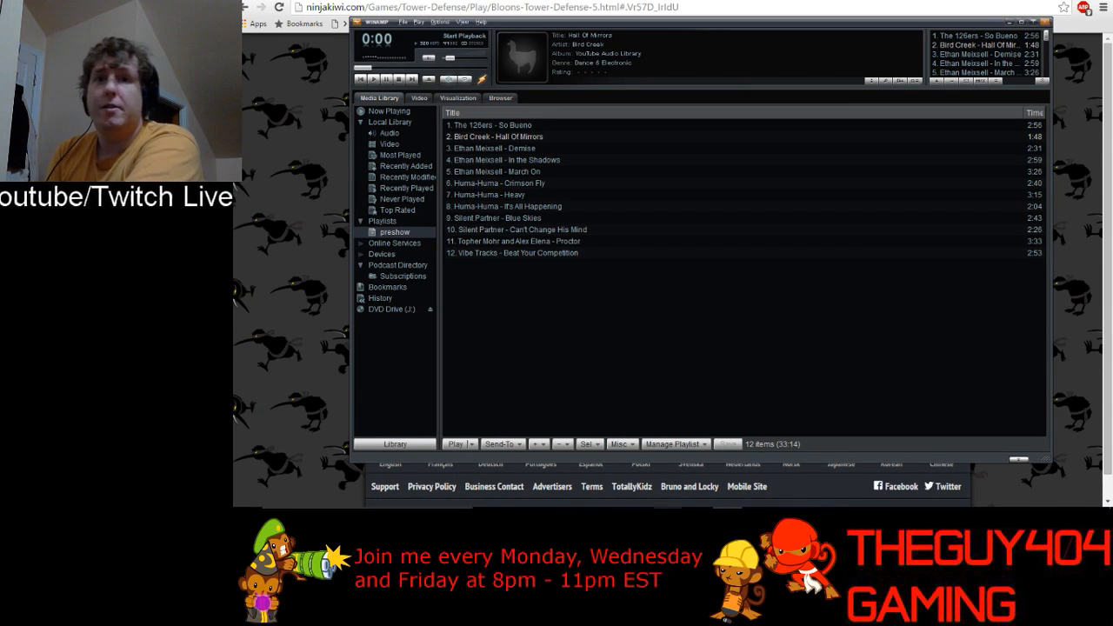
Return to the second OBS window and stretch the window capture to fill the whole screen.
{"action": "left_click", "coordinate": [689, 480]}
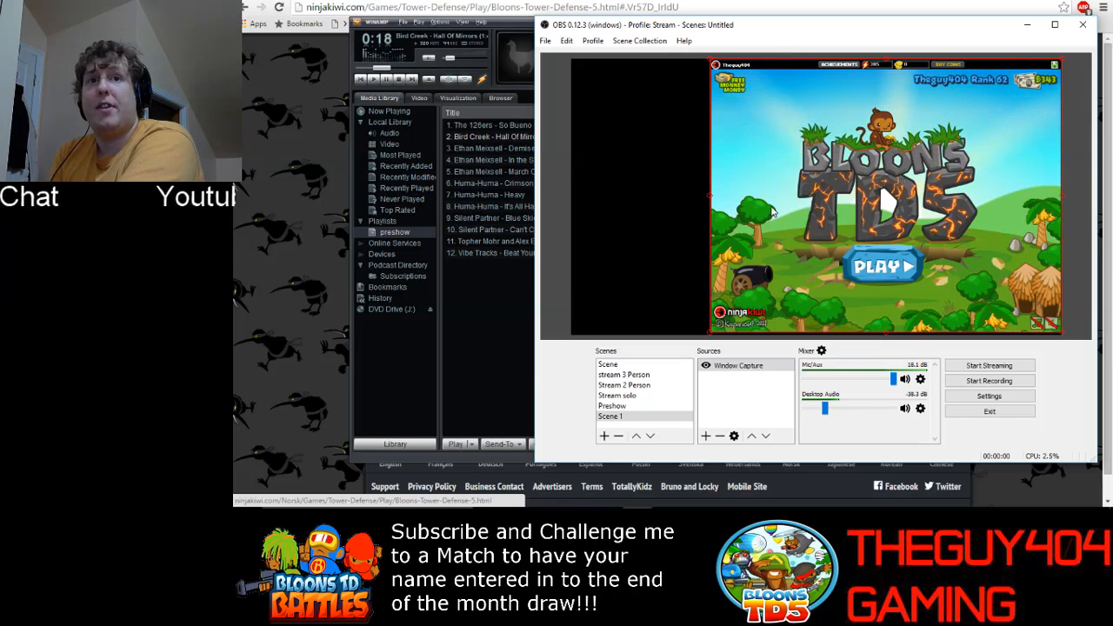
{"action": "right_click", "coordinate": [772, 210]}
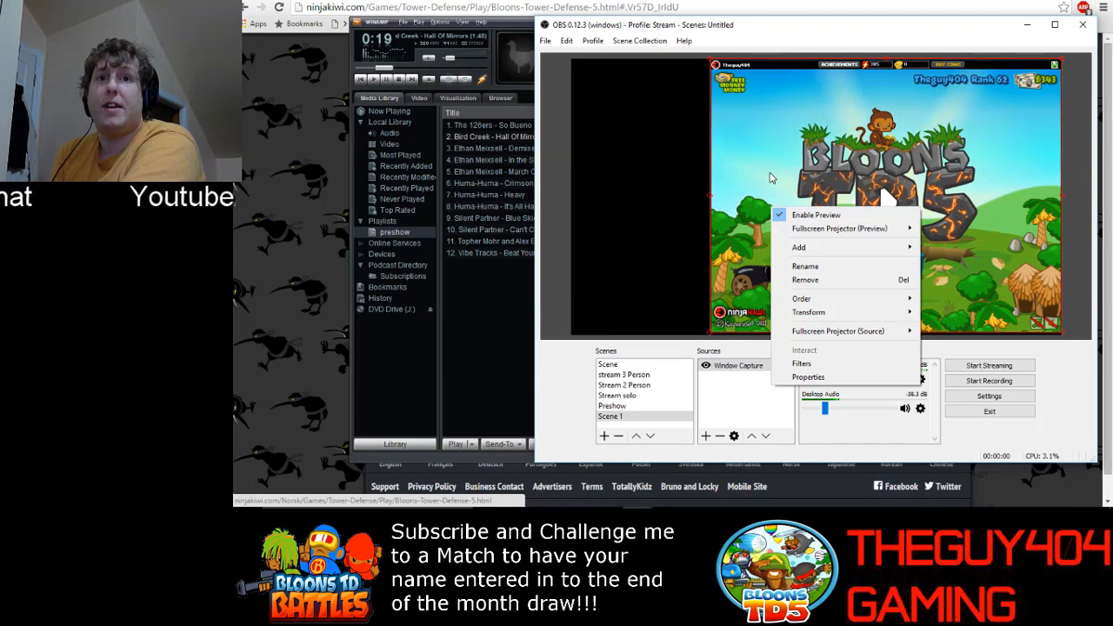
{"action": "mouse_move", "coordinate": [853, 318]}
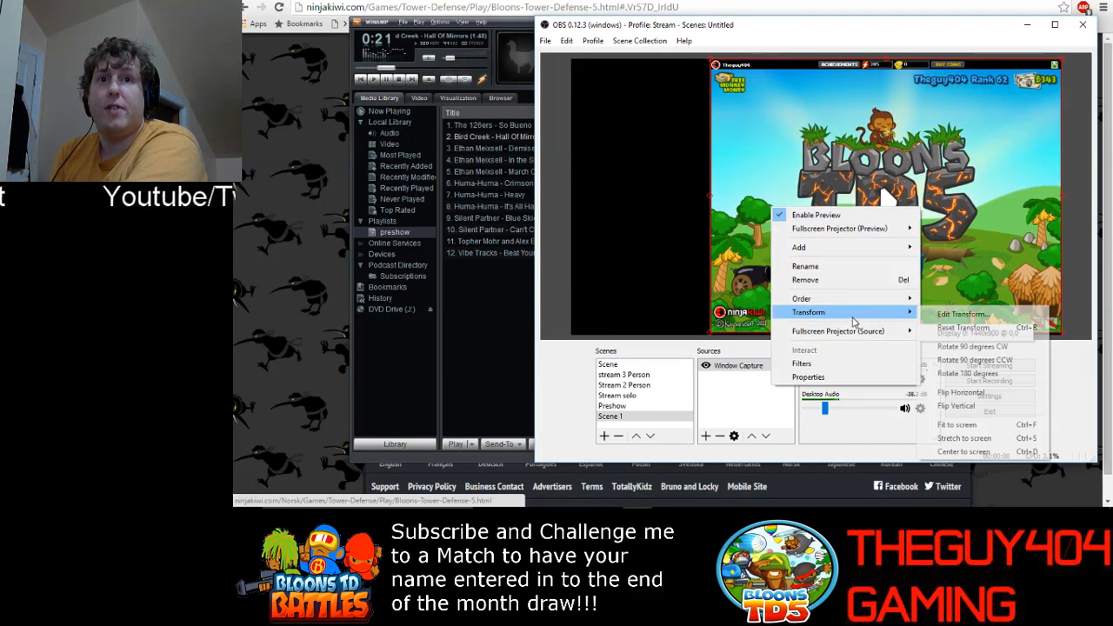
{"action": "mouse_move", "coordinate": [856, 341]}
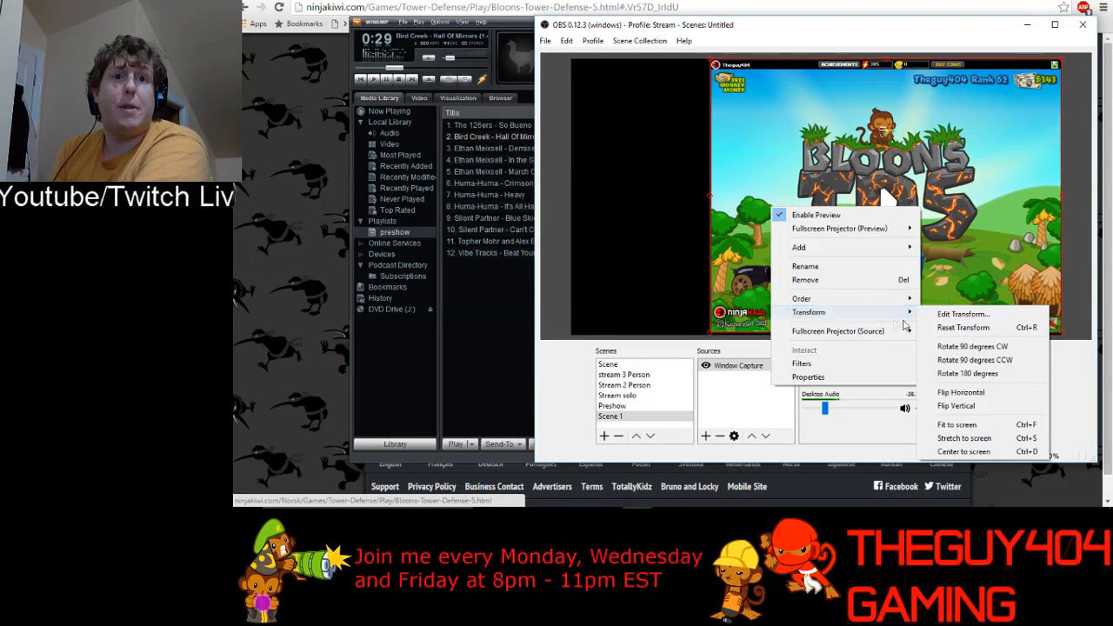
{"action": "left_click", "coordinate": [977, 440]}
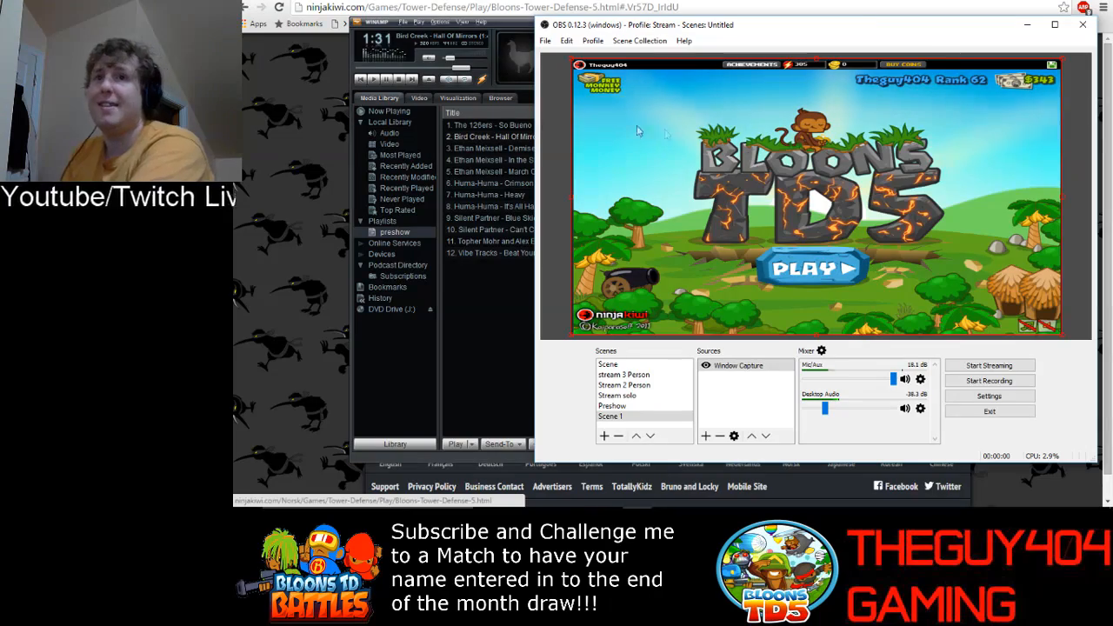
Stop the music and close Winamp, and shift the second OBS window slightly toward the desktop's centre.
{"action": "left_click", "coordinate": [401, 81]}
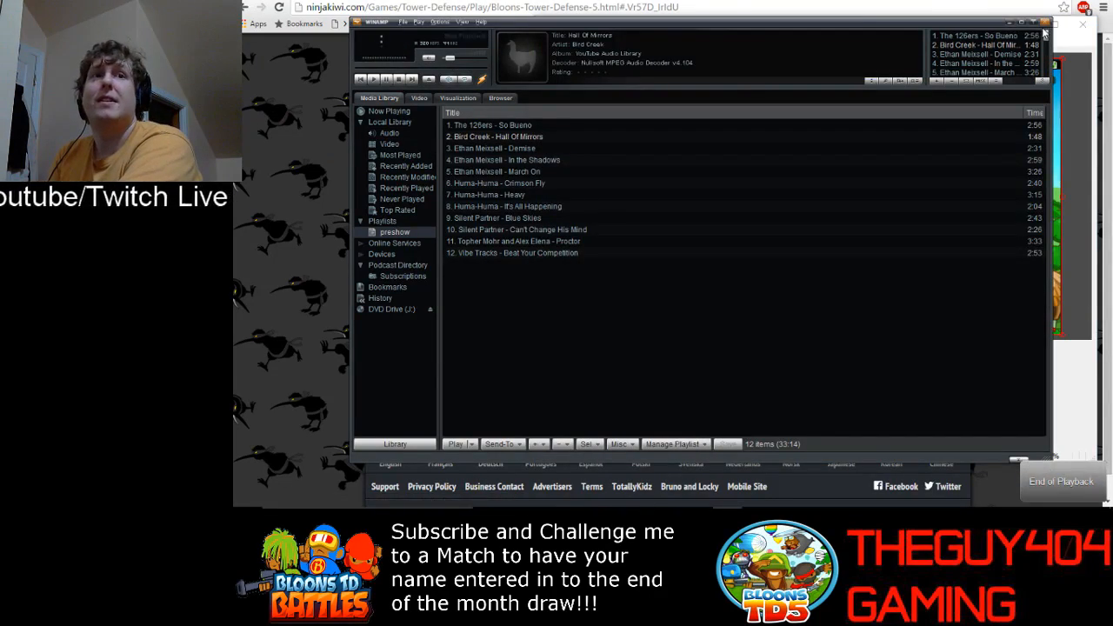
{"action": "left_click", "coordinate": [1046, 22]}
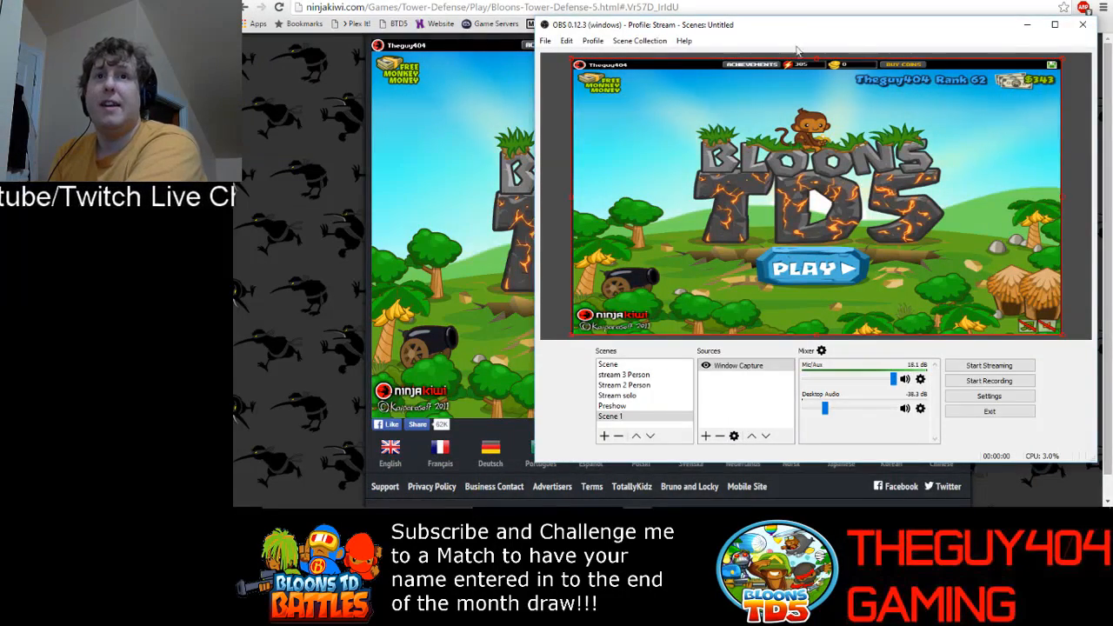
{"action": "left_click_drag", "start_coordinate": [798, 28], "coordinate": [755, 35]}
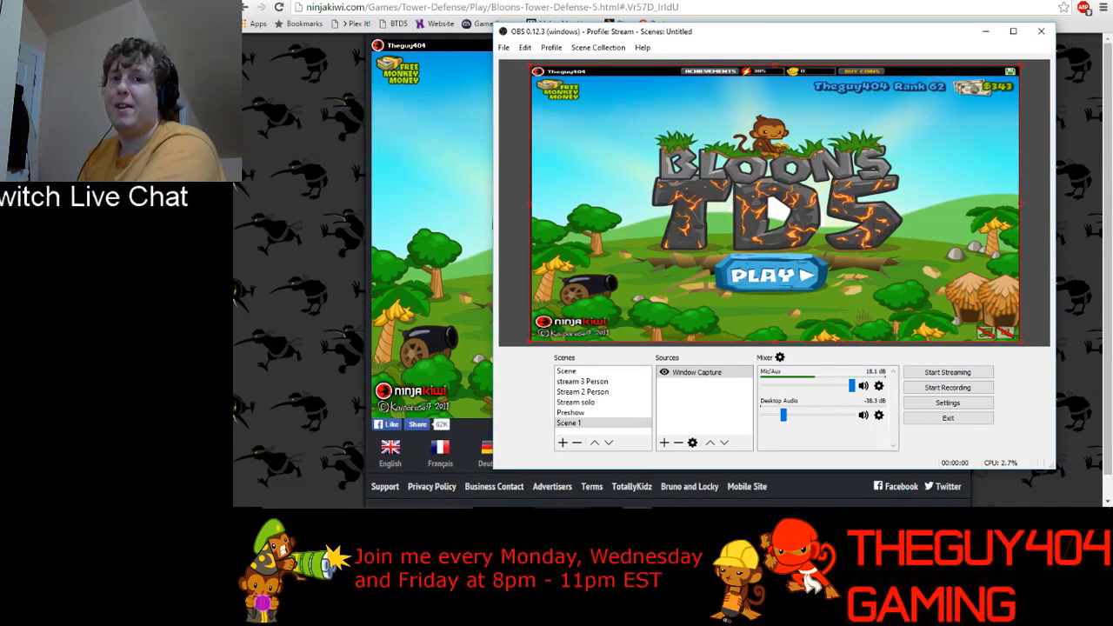
Bring up the recording OBS window to view its finished layout, and return to the second OBS window.
{"action": "left_click", "coordinate": [638, 519]}
{"action": "left_click", "coordinate": [598, 493]}
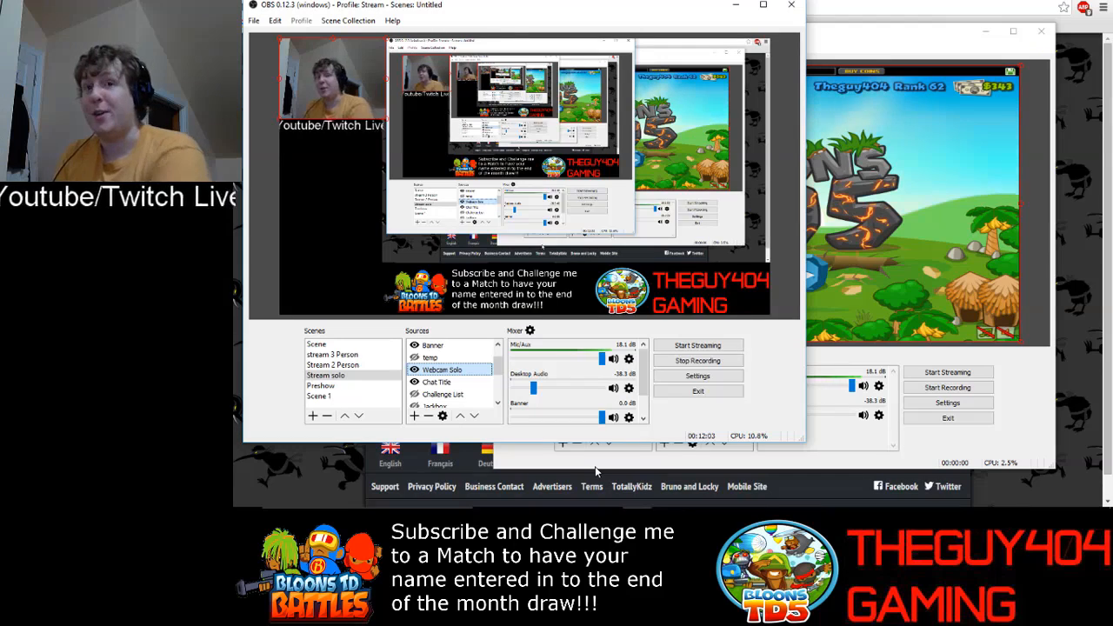
{"action": "left_click", "coordinate": [1018, 435]}
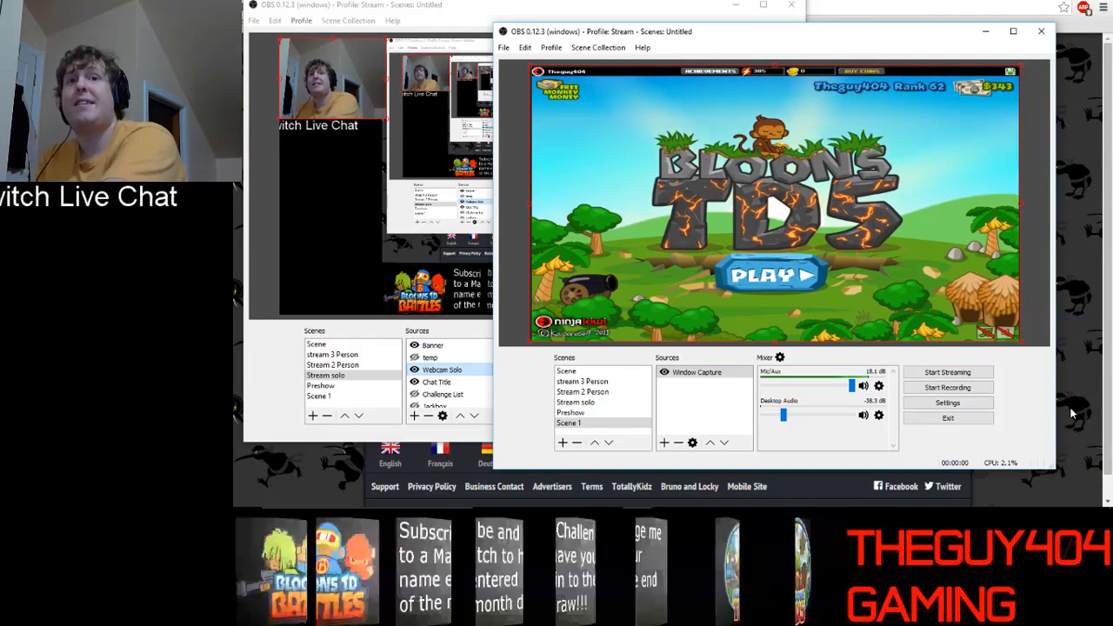
Narrow the stretched game capture from its left side, leaving an empty column there at full canvas height.
{"action": "right_click", "coordinate": [812, 266]}
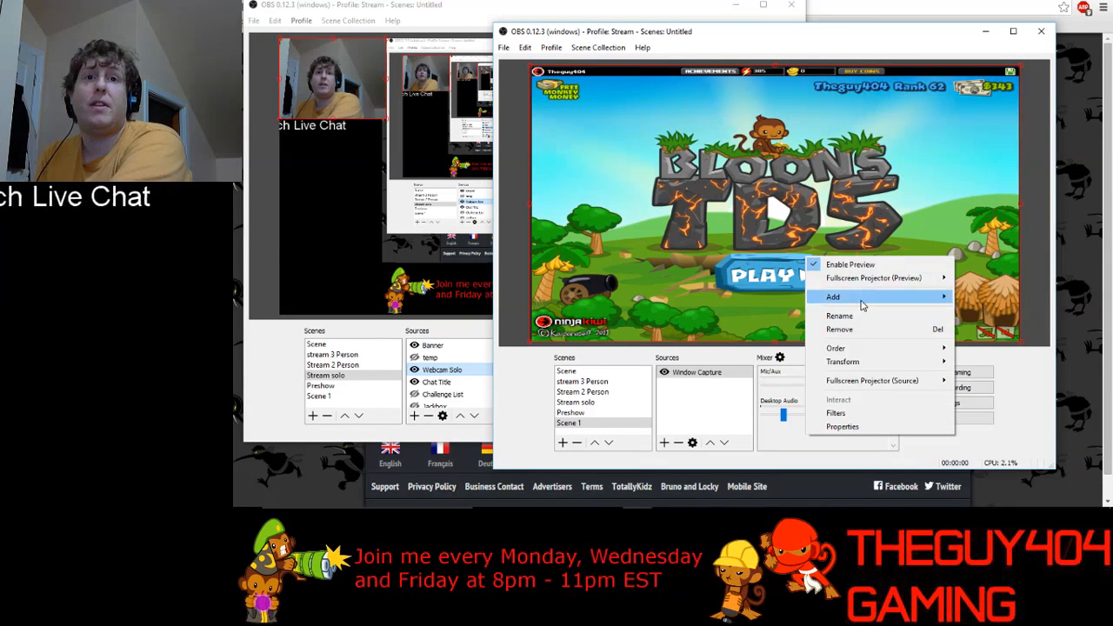
{"action": "mouse_move", "coordinate": [863, 301]}
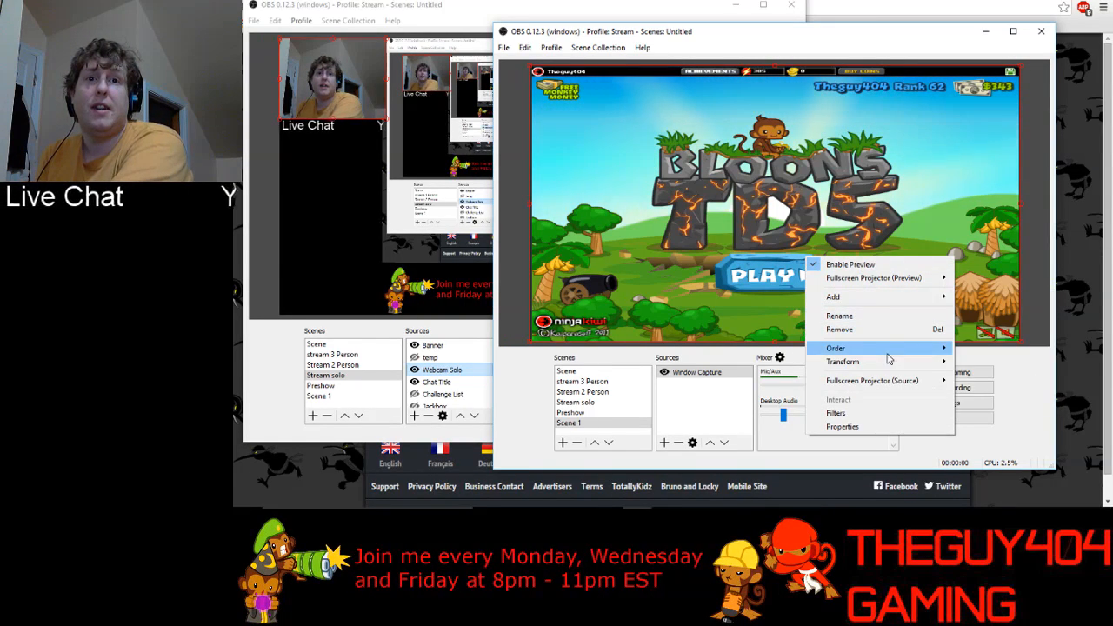
{"action": "mouse_move", "coordinate": [889, 367]}
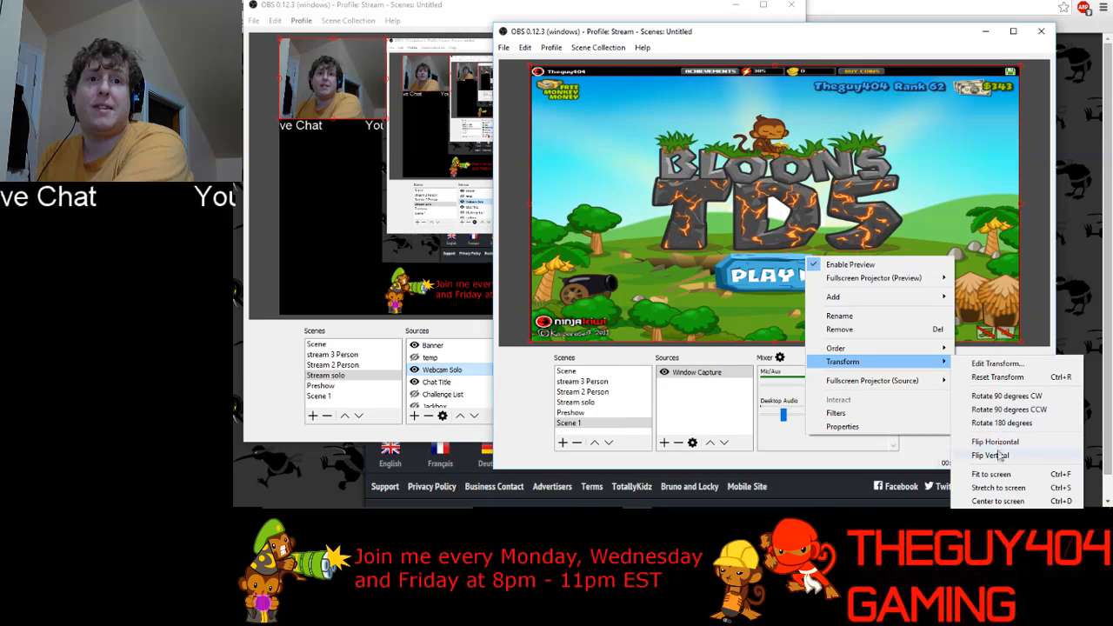
{"action": "left_click", "coordinate": [539, 346]}
{"action": "left_click_drag", "start_coordinate": [535, 344], "coordinate": [634, 349]}
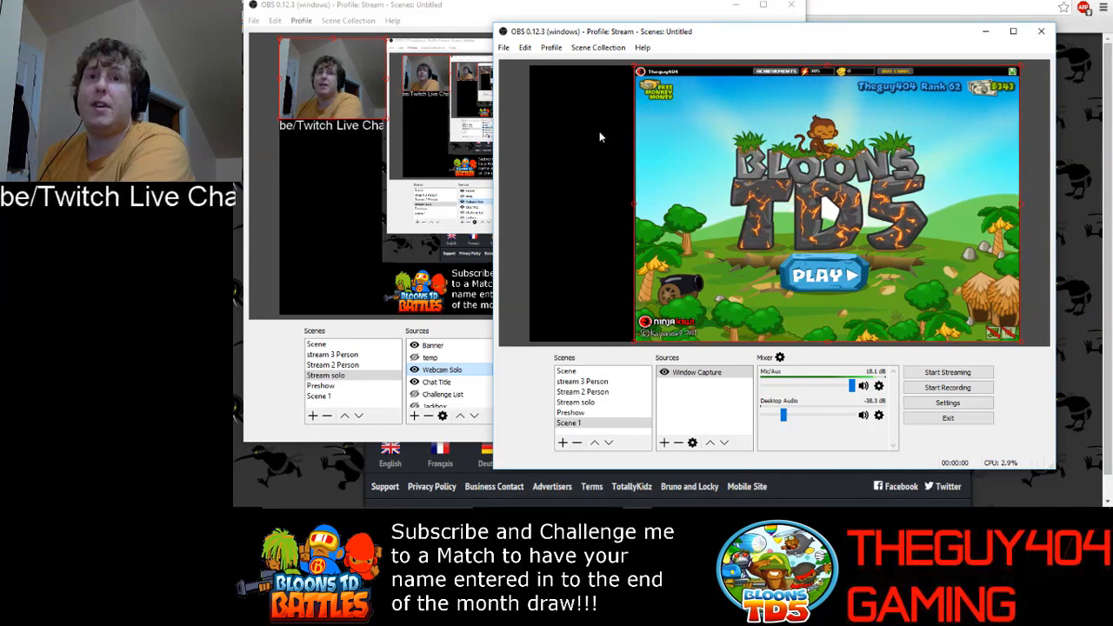
Add the existing Logo image source to Scene 1 and place it in the canvas's lower-left corner.
{"action": "right_click", "coordinate": [695, 401]}
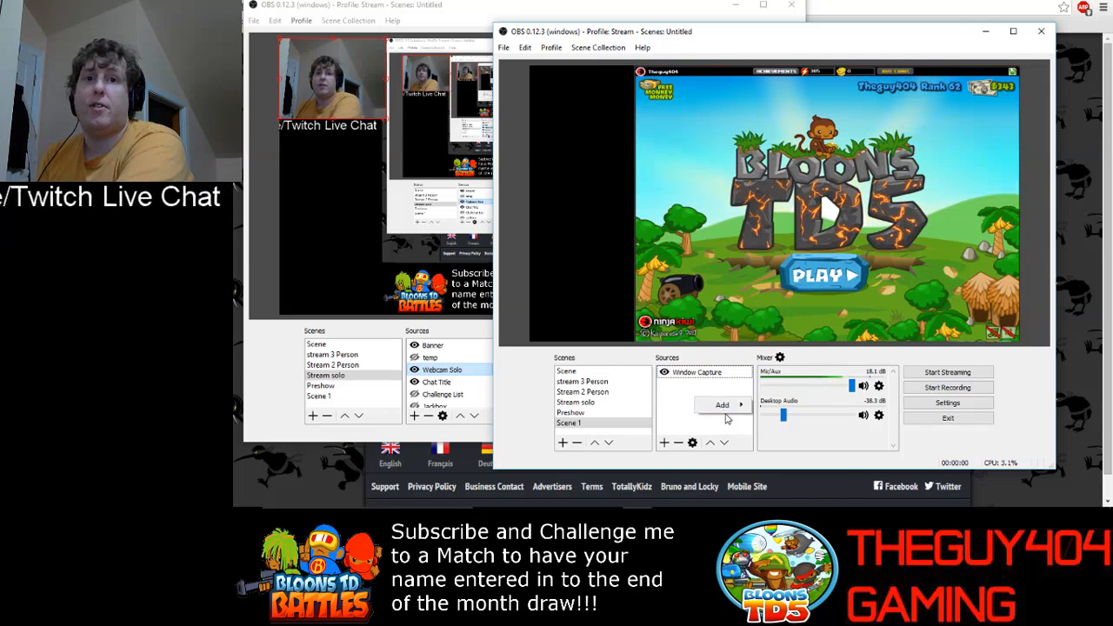
{"action": "mouse_move", "coordinate": [735, 405]}
{"action": "left_click", "coordinate": [782, 411]}
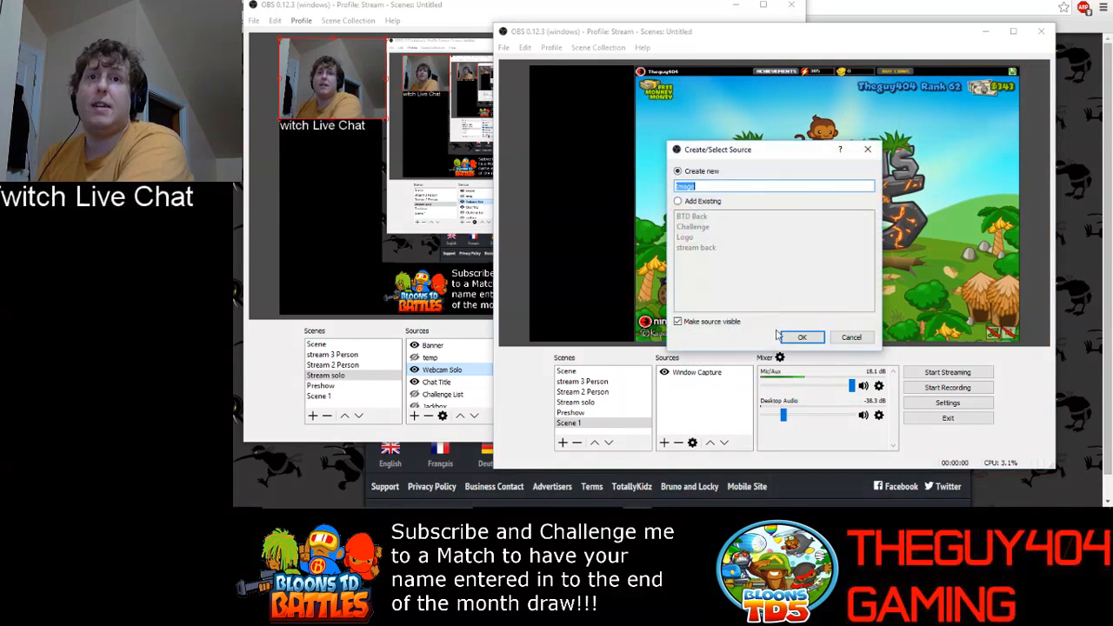
{"action": "left_click", "coordinate": [691, 202]}
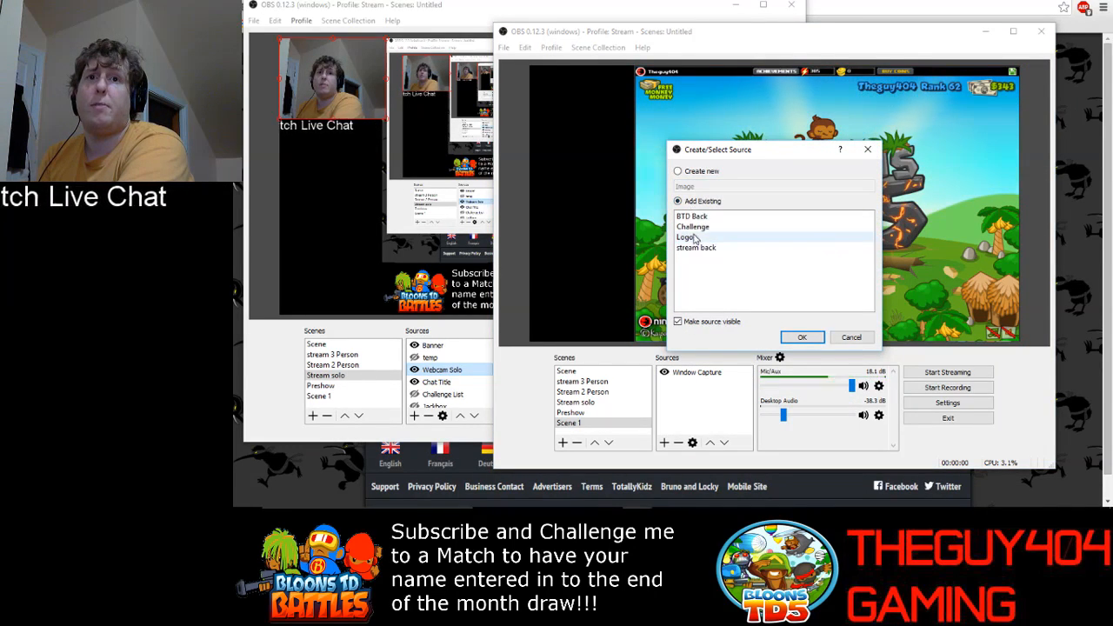
{"action": "left_click", "coordinate": [695, 238]}
{"action": "left_click", "coordinate": [800, 336]}
{"action": "left_click_drag", "start_coordinate": [594, 77], "coordinate": [594, 306]}
Shorten the window capture from its bottom edge so it ends just above the logo, leaving an empty strip below.
{"action": "left_click", "coordinate": [678, 300]}
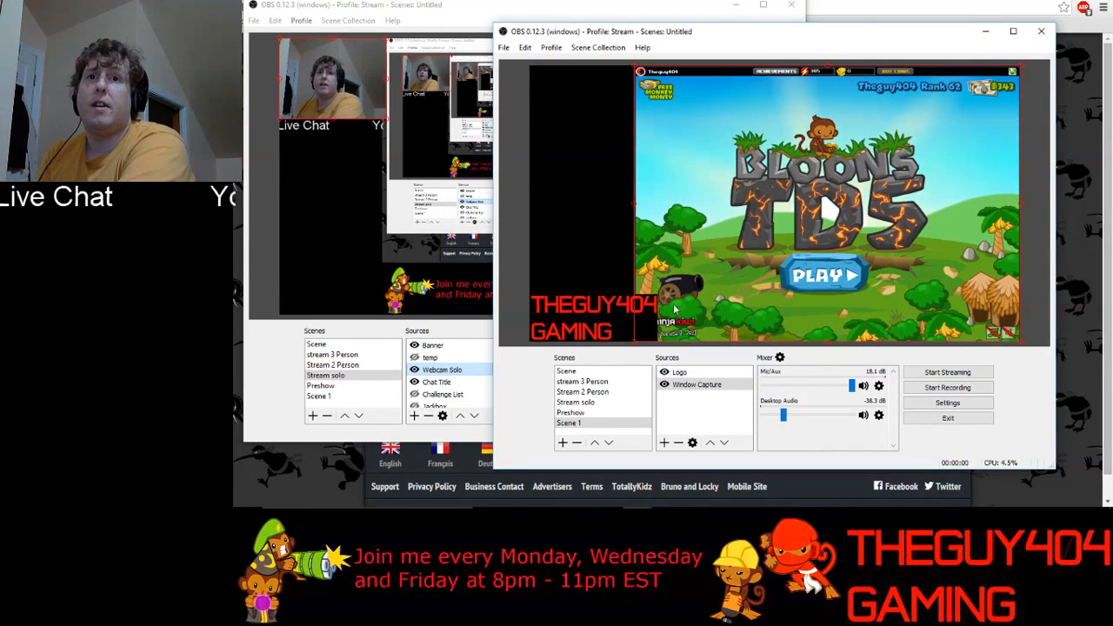
{"action": "left_click_drag", "start_coordinate": [635, 345], "coordinate": [635, 299]}
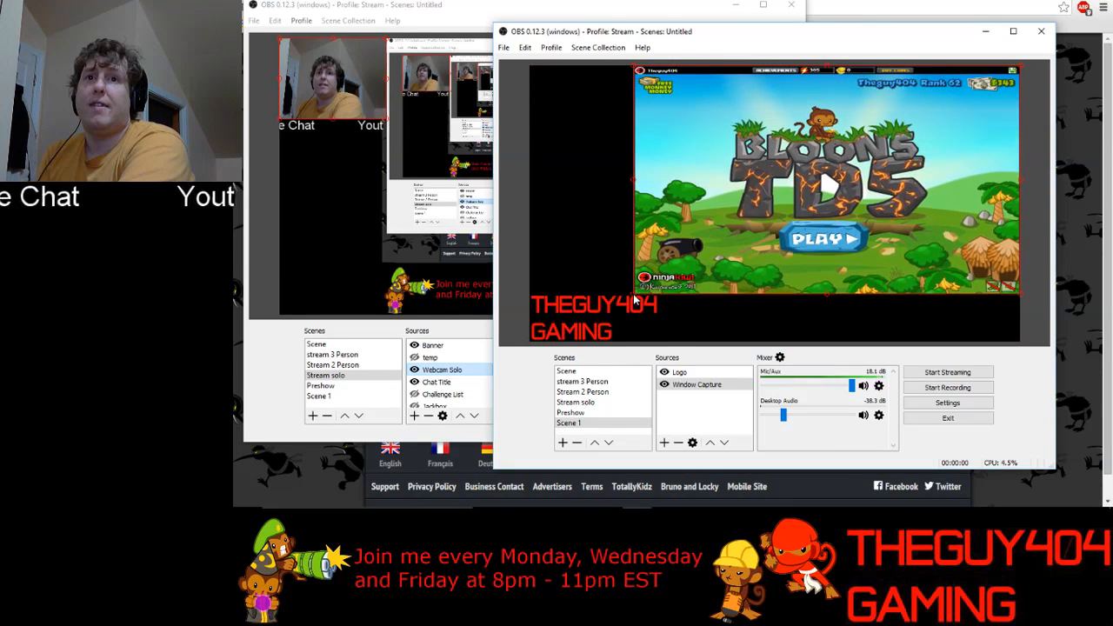
{"action": "right_click", "coordinate": [706, 321]}
{"action": "left_click", "coordinate": [687, 400]}
Add the existing Chat Title text source to Scene 1.
{"action": "right_click", "coordinate": [688, 400]}
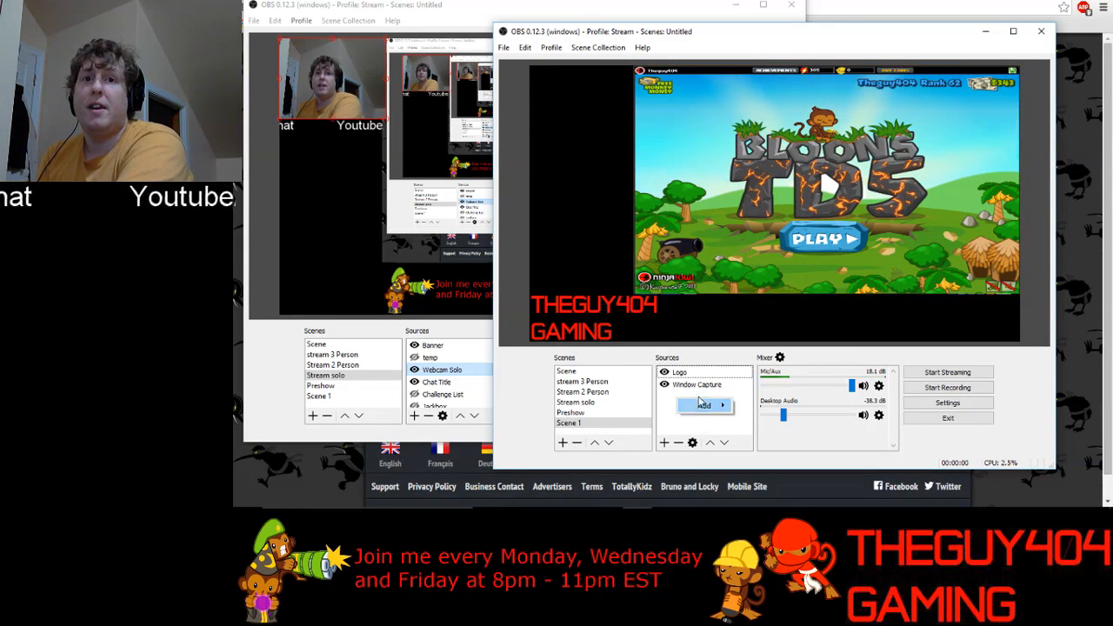
{"action": "mouse_move", "coordinate": [703, 406]}
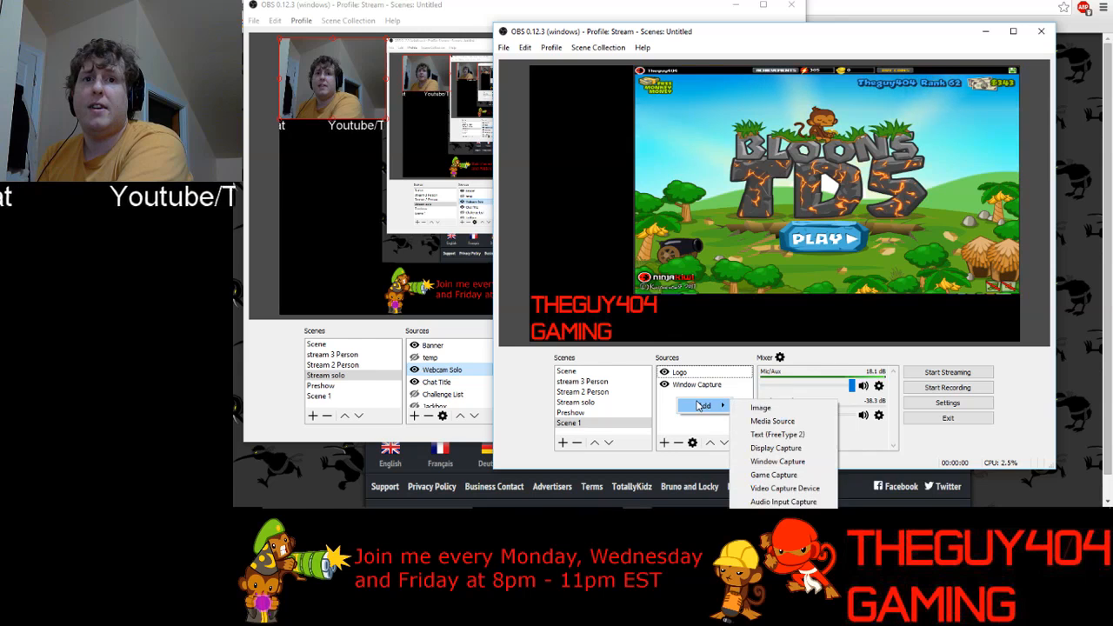
{"action": "left_click", "coordinate": [792, 435]}
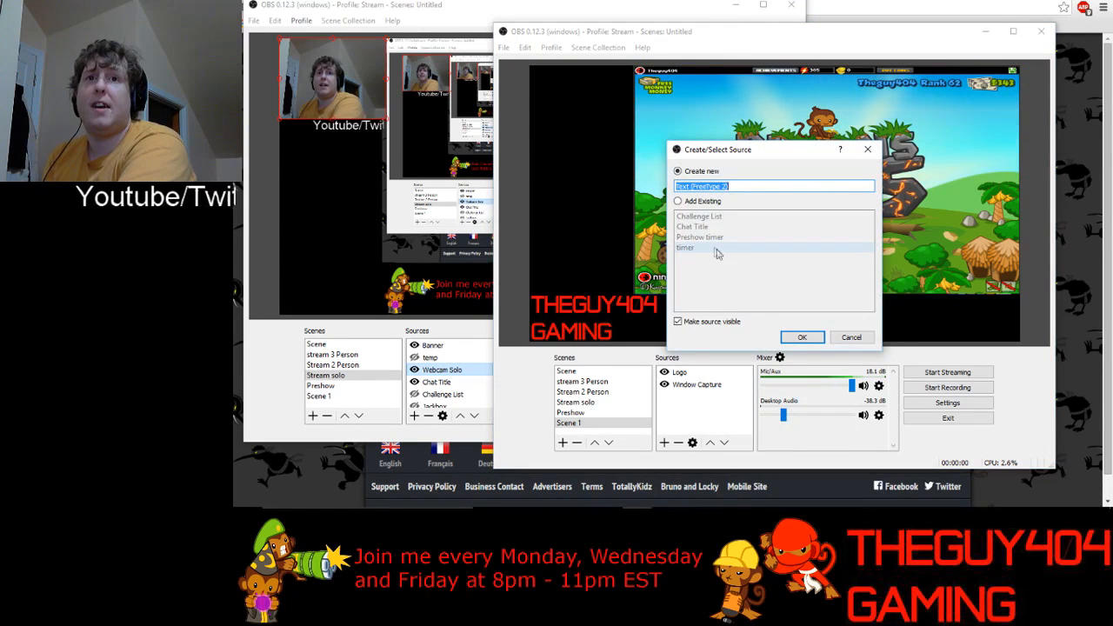
{"action": "left_click", "coordinate": [692, 203]}
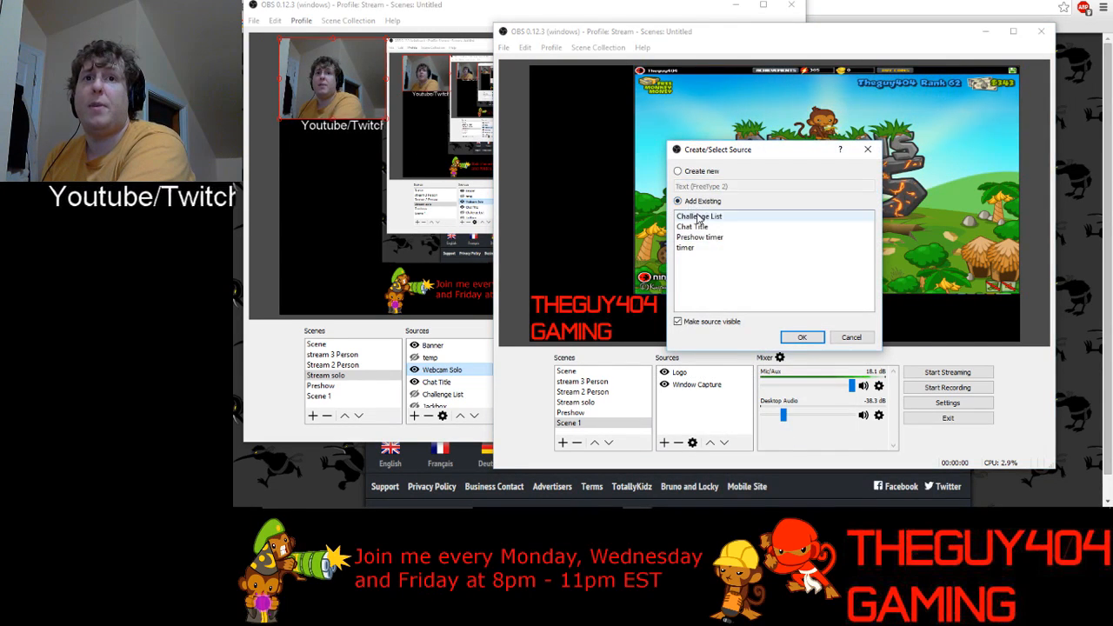
{"action": "left_click", "coordinate": [693, 226]}
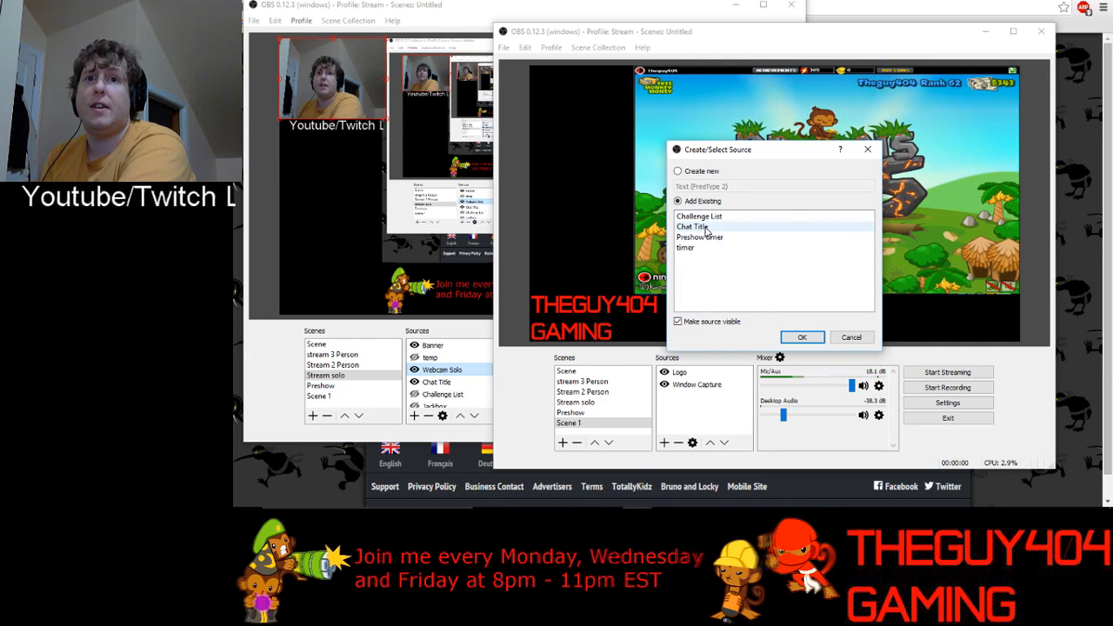
{"action": "left_click", "coordinate": [800, 338]}
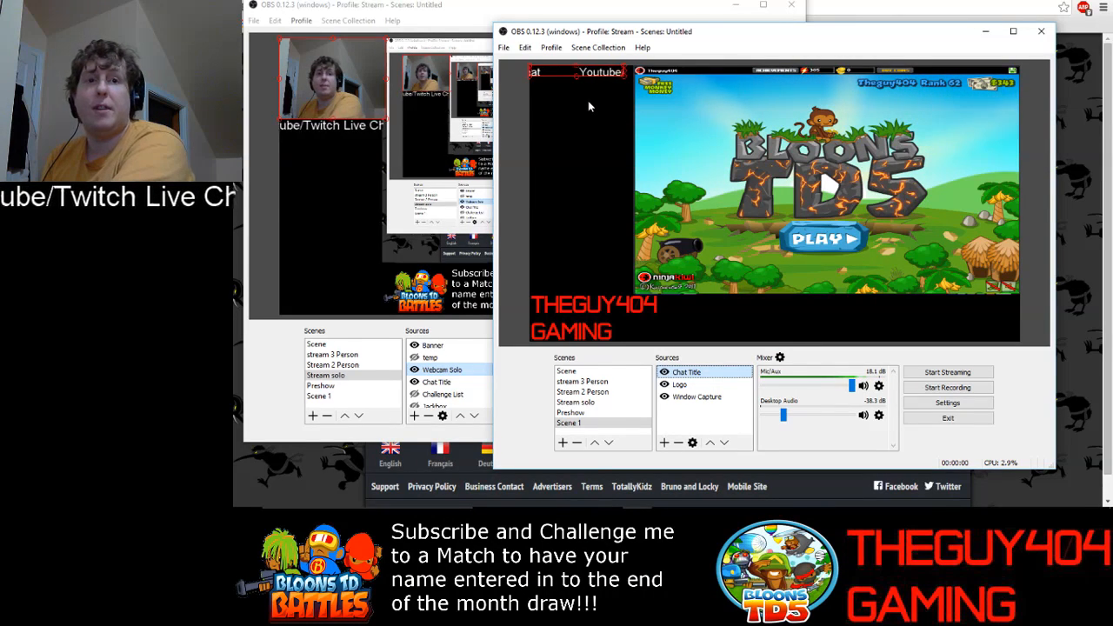
Remove the Chat Title source from Scene 1.
{"action": "right_click", "coordinate": [705, 375]}
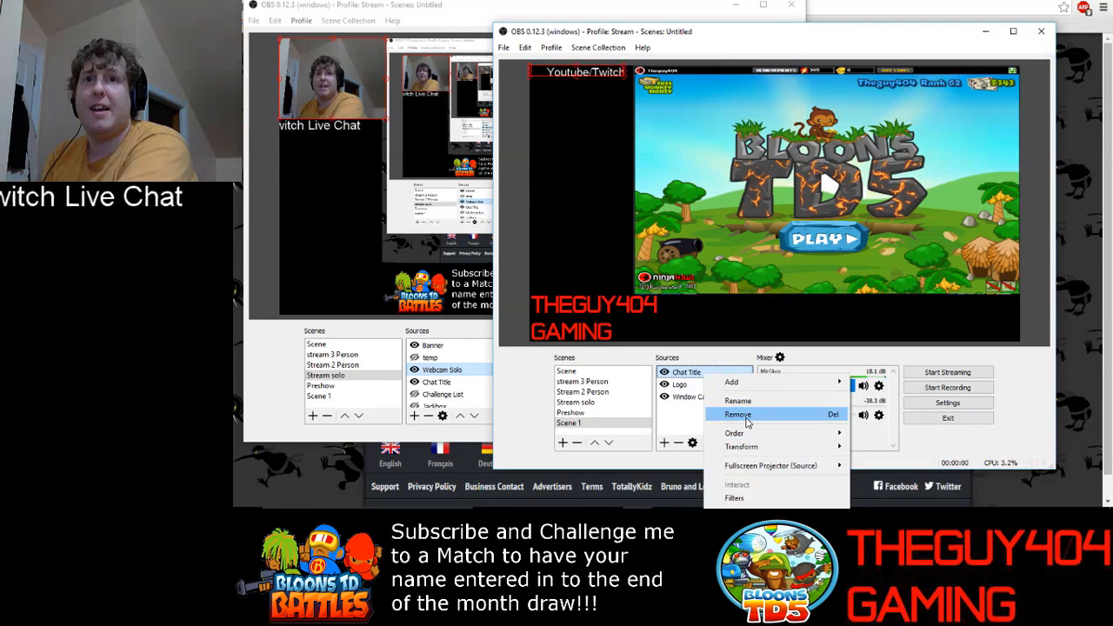
{"action": "left_click", "coordinate": [747, 415]}
{"action": "left_click", "coordinate": [789, 272]}
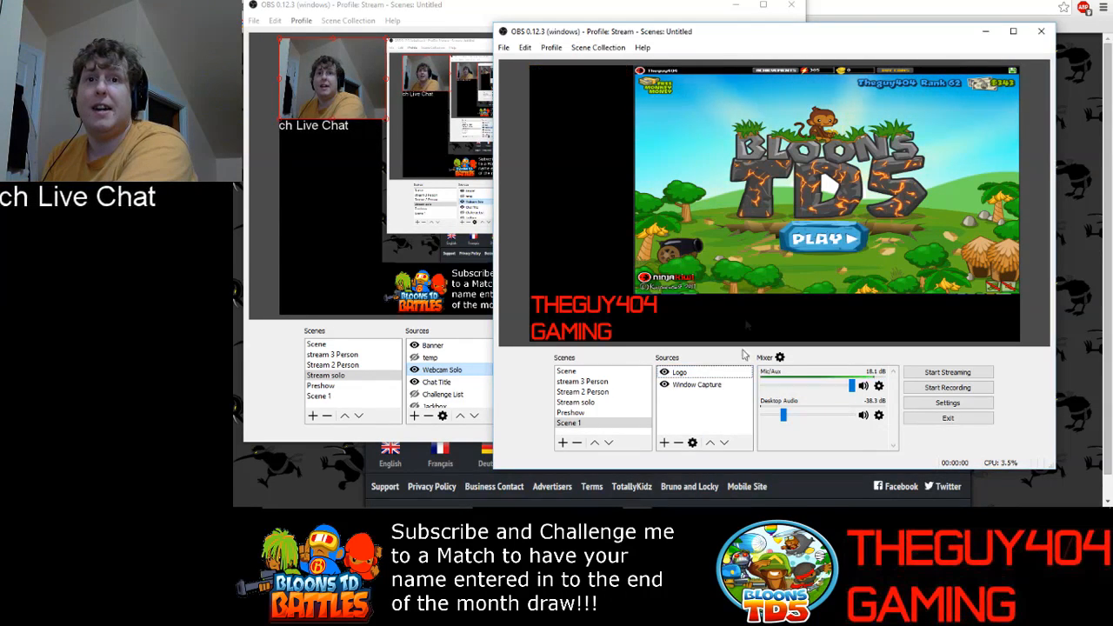
Add a new Text (FreeType 2) source with the default name to Scene 1.
{"action": "right_click", "coordinate": [698, 403]}
{"action": "mouse_move", "coordinate": [729, 411]}
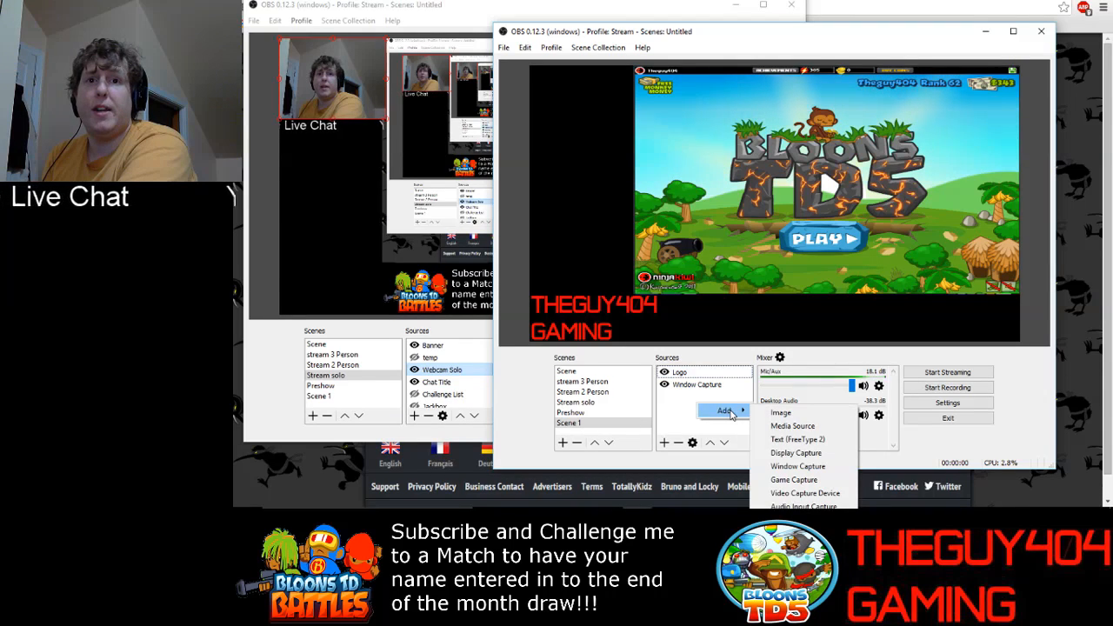
{"action": "left_click", "coordinate": [664, 443]}
{"action": "left_click", "coordinate": [664, 442]}
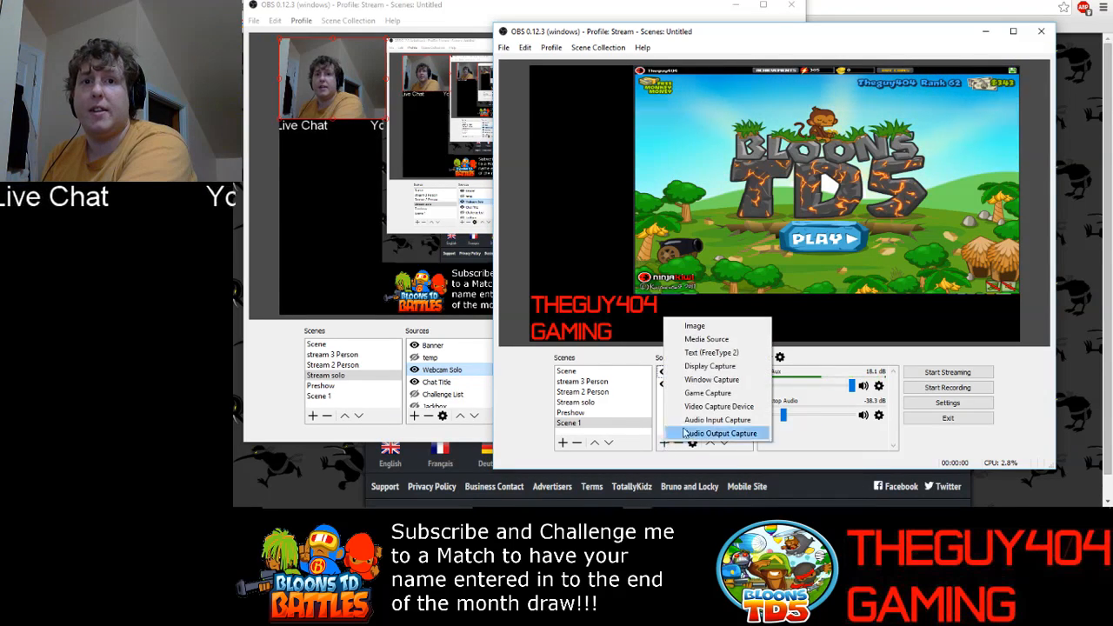
{"action": "left_click", "coordinate": [712, 352]}
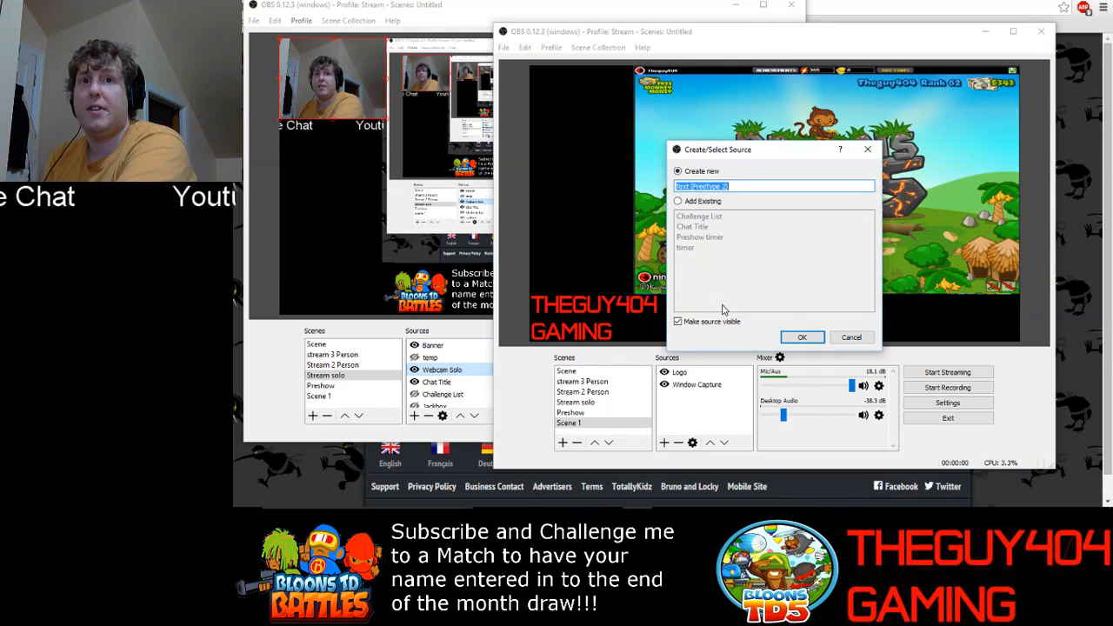
{"action": "left_click", "coordinate": [804, 338]}
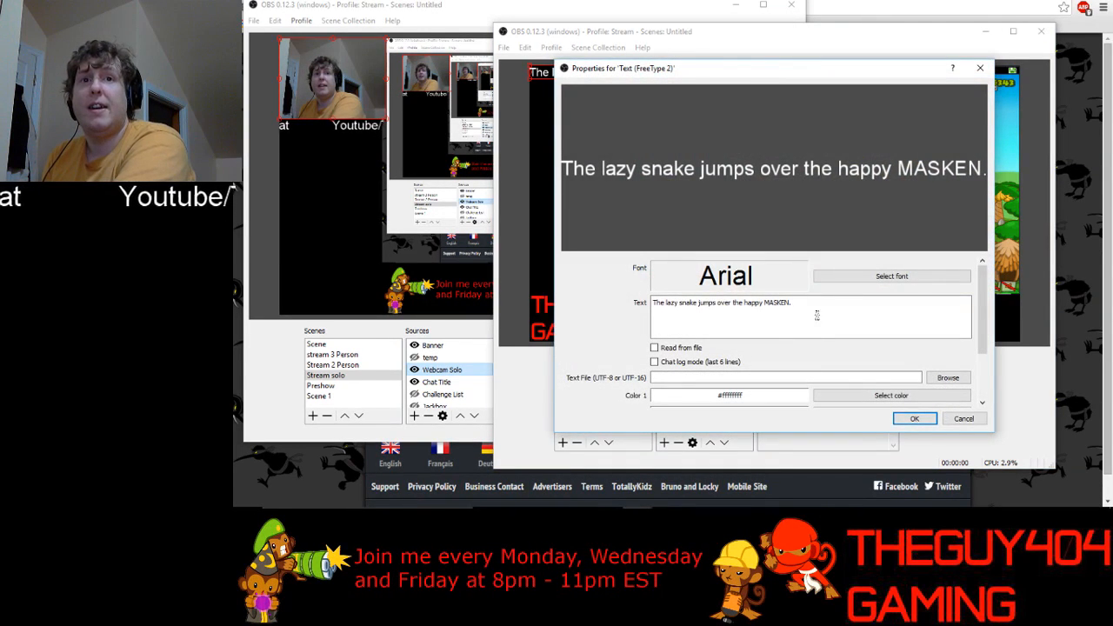
Replace the new text source's sample sentence with "Chat Box".
{"action": "left_click", "coordinate": [817, 314]}
{"action": "key", "text": "ctrl+a"}
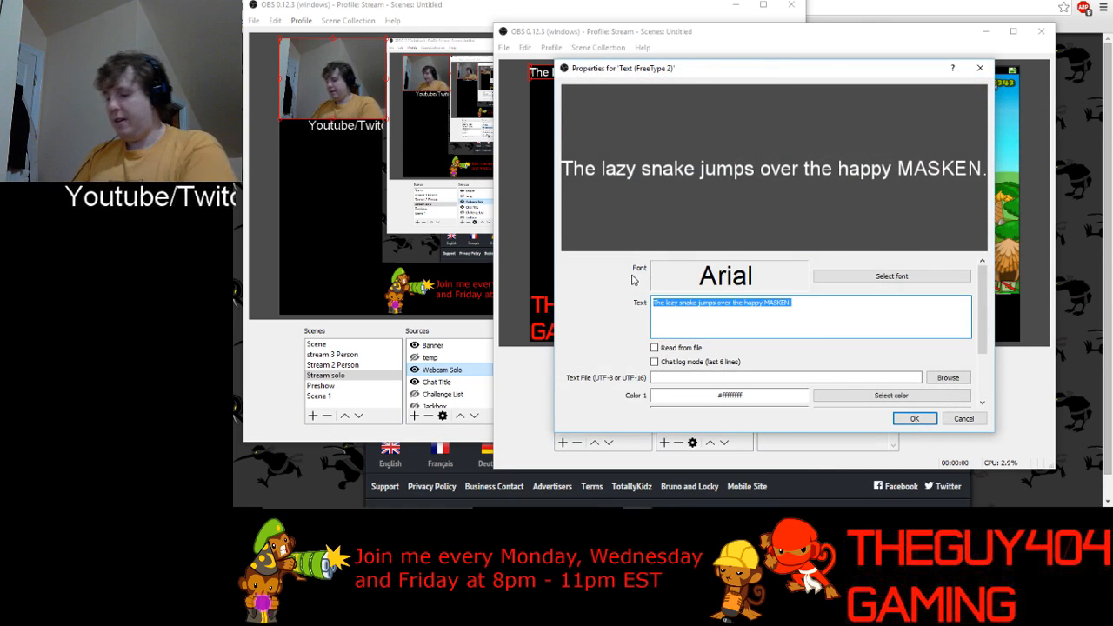
{"action": "type", "text": "Chat"}
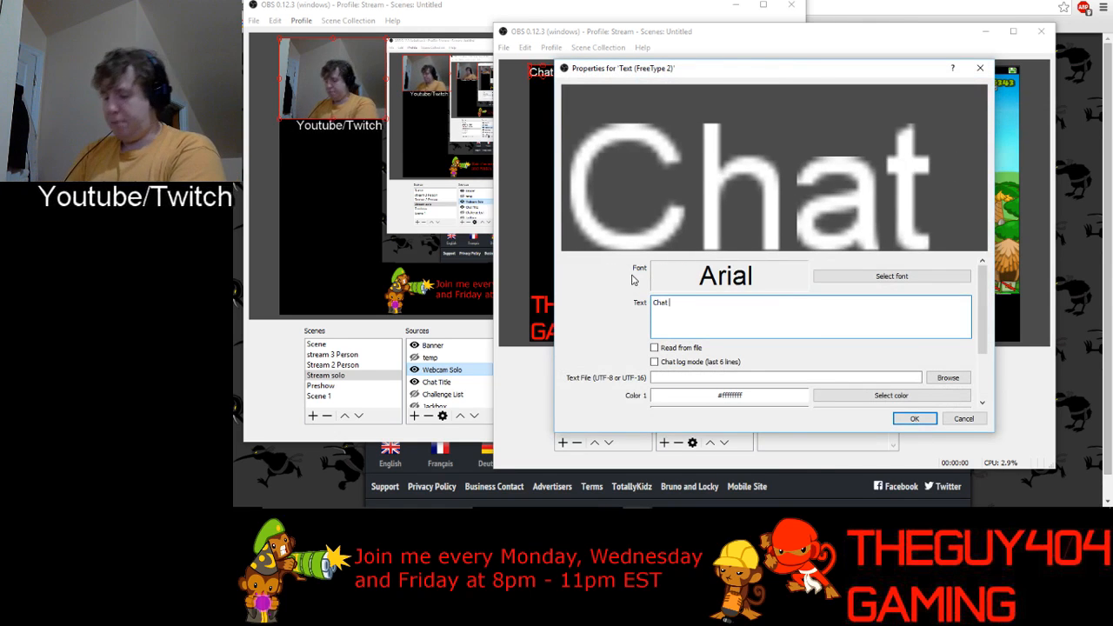
{"action": "type", "text": " Box"}
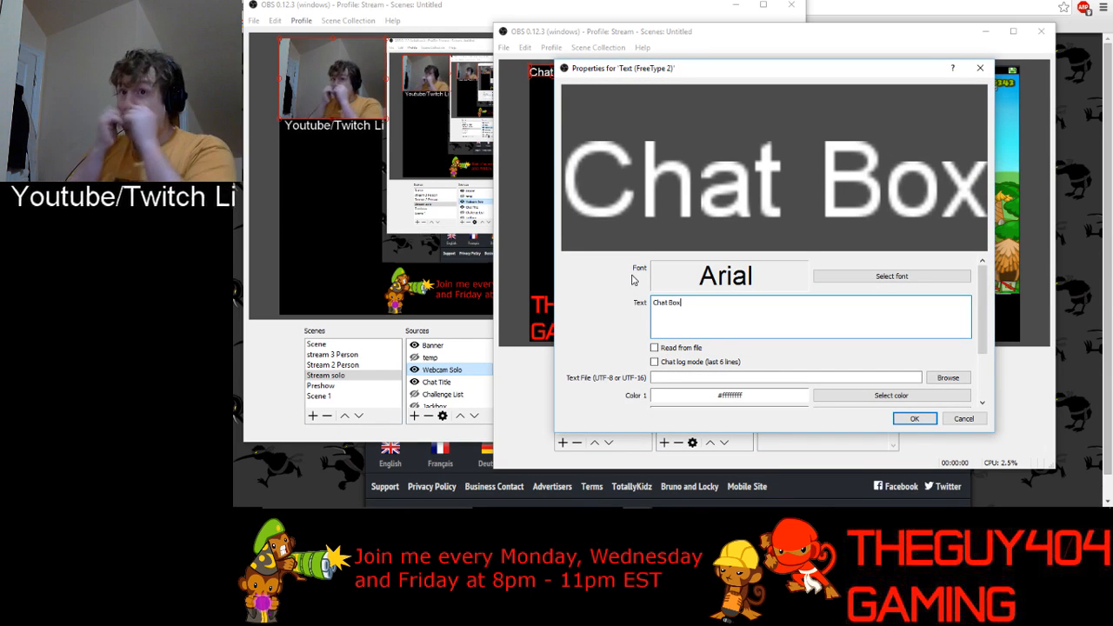
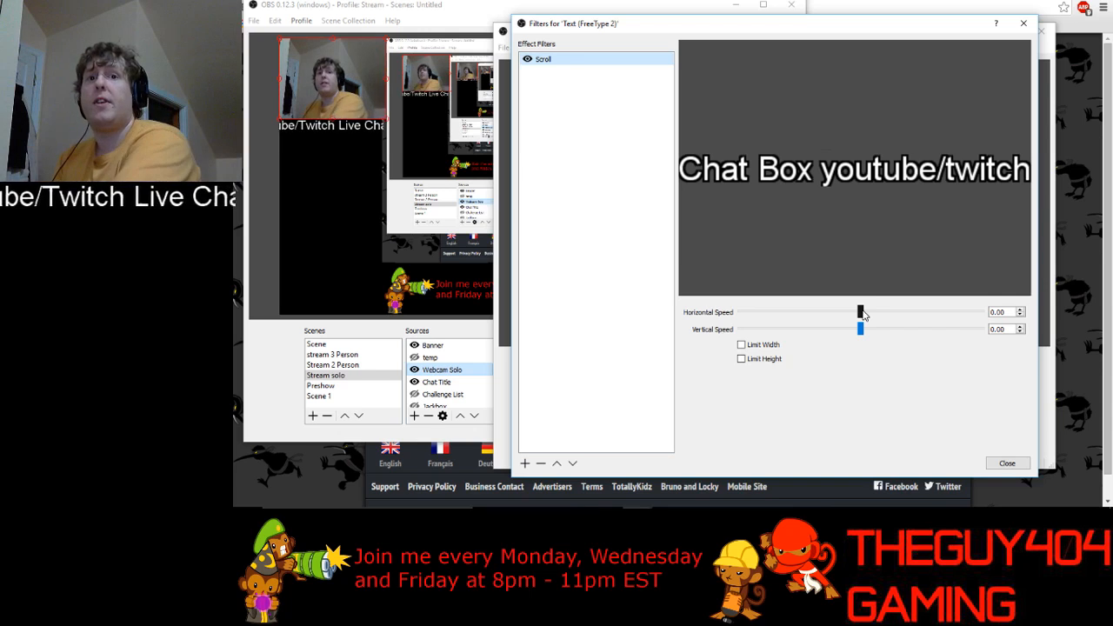
Set the text source's Scroll filter to a horizontal speed of 28 and close the filters.
{"action": "left_click", "coordinate": [862, 313]}
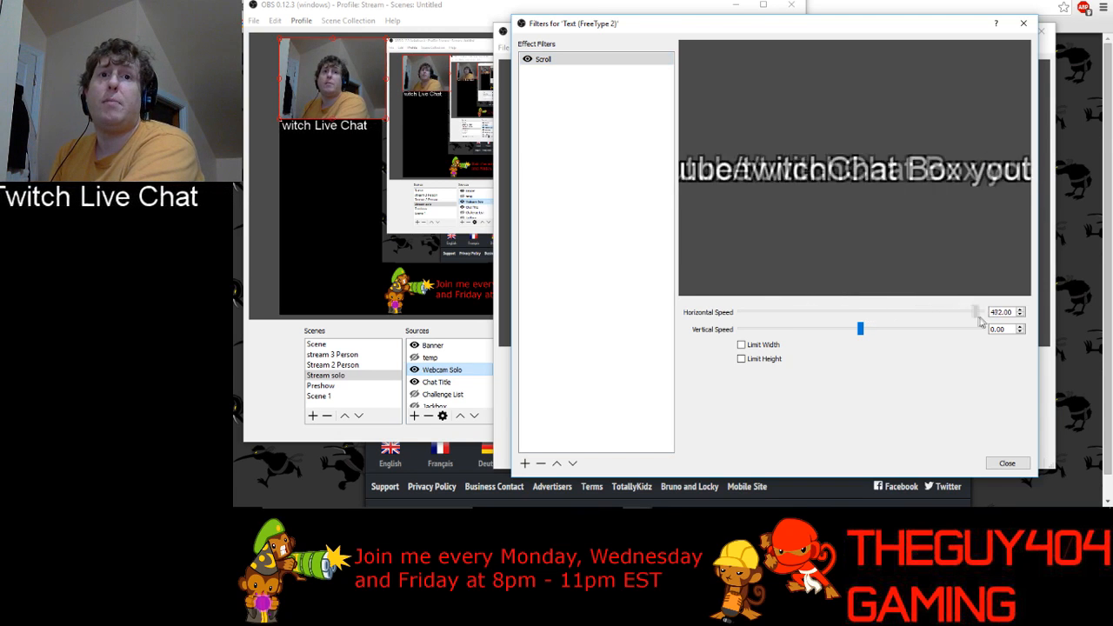
{"action": "left_click_drag", "start_coordinate": [995, 321], "coordinate": [917, 317]}
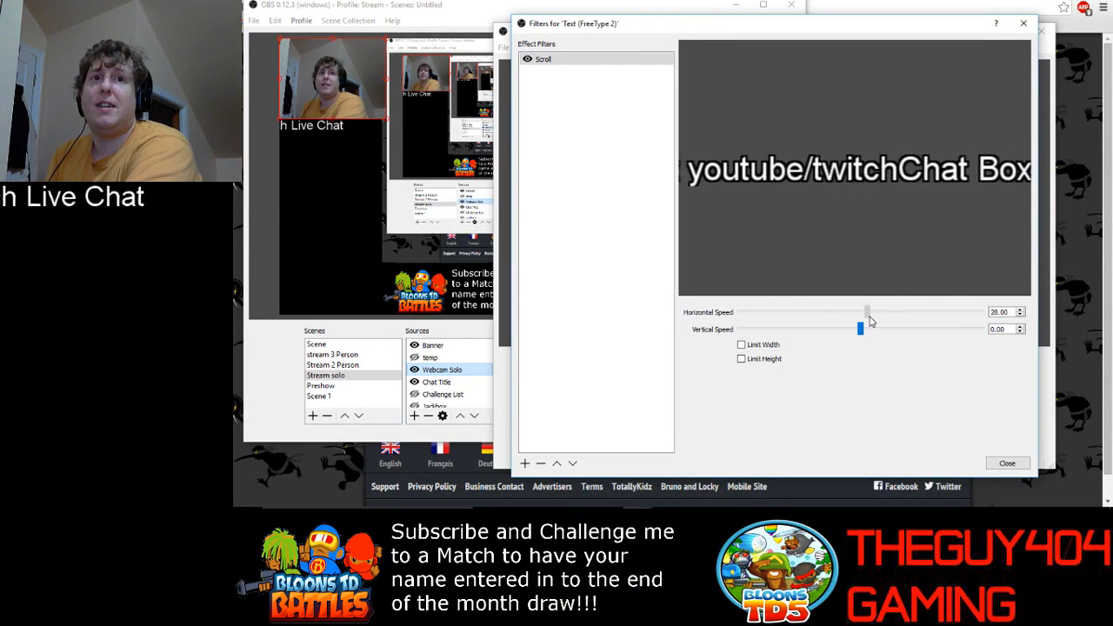
{"action": "left_click", "coordinate": [1007, 463]}
Add trailing spaces after "Chat Box youtube/twitch" in the text source so its scrolling repeats are separated by a gap.
{"action": "right_click", "coordinate": [720, 374]}
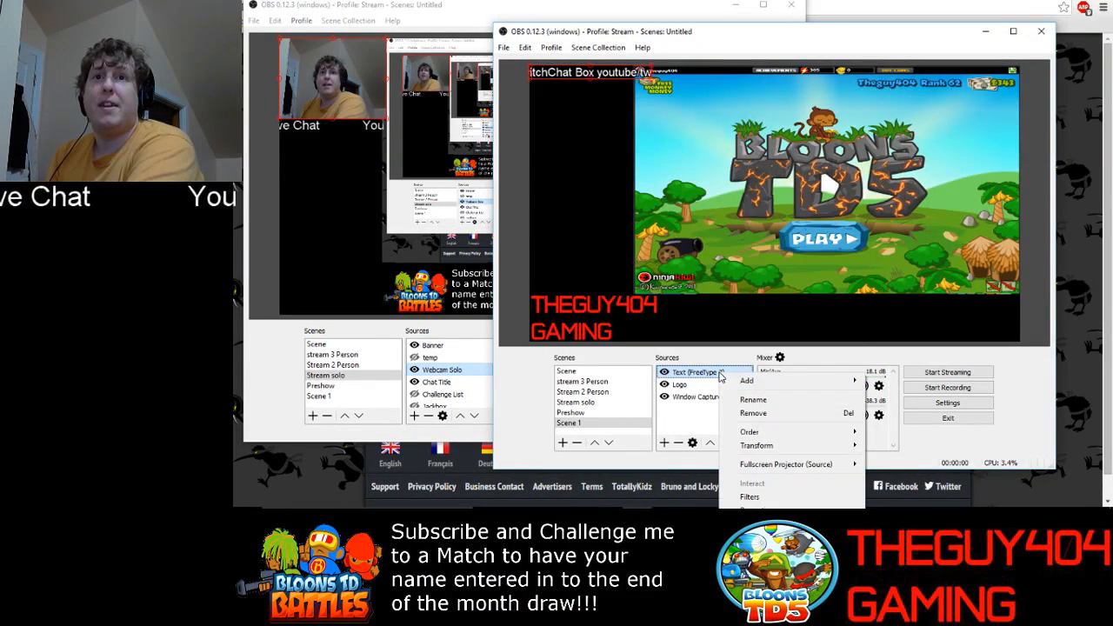
{"action": "left_click", "coordinate": [757, 506]}
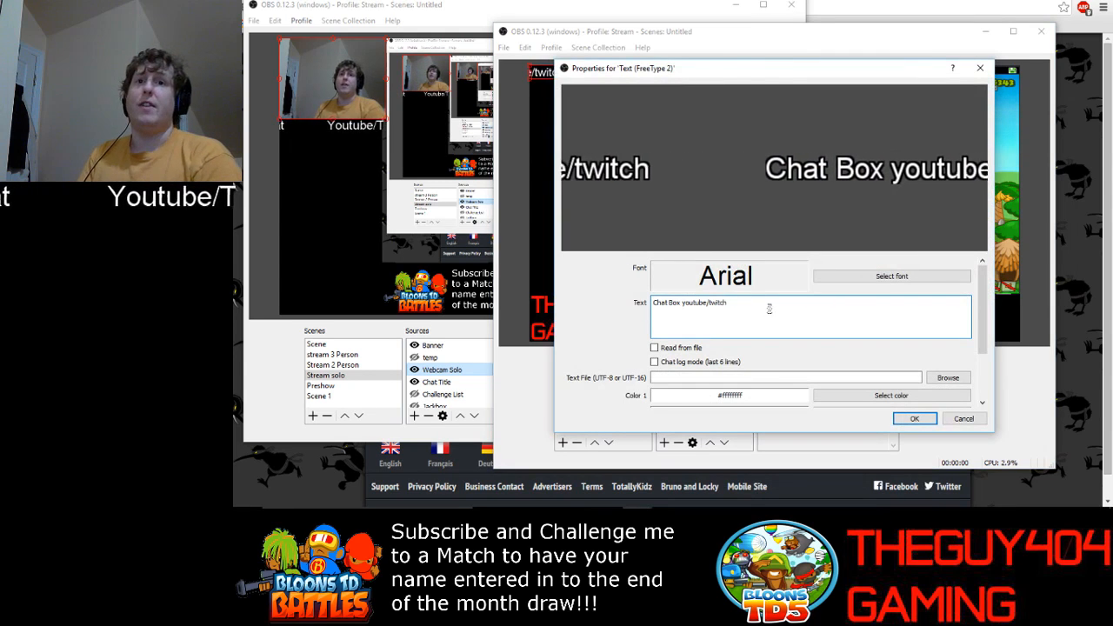
{"action": "left_click", "coordinate": [907, 423]}
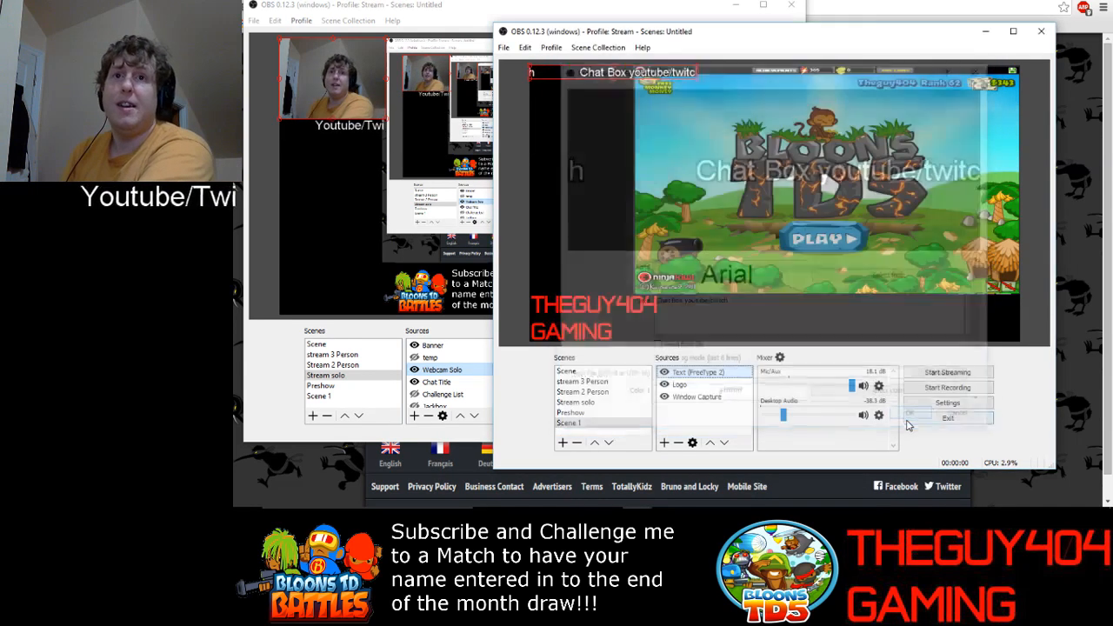
{"action": "mouse_move", "coordinate": [598, 76]}
{"action": "left_mouse_down"}
{"action": "mouse_move", "coordinate": [598, 90]}
{"action": "mouse_move", "coordinate": [596, 76]}
{"action": "left_mouse_up"}
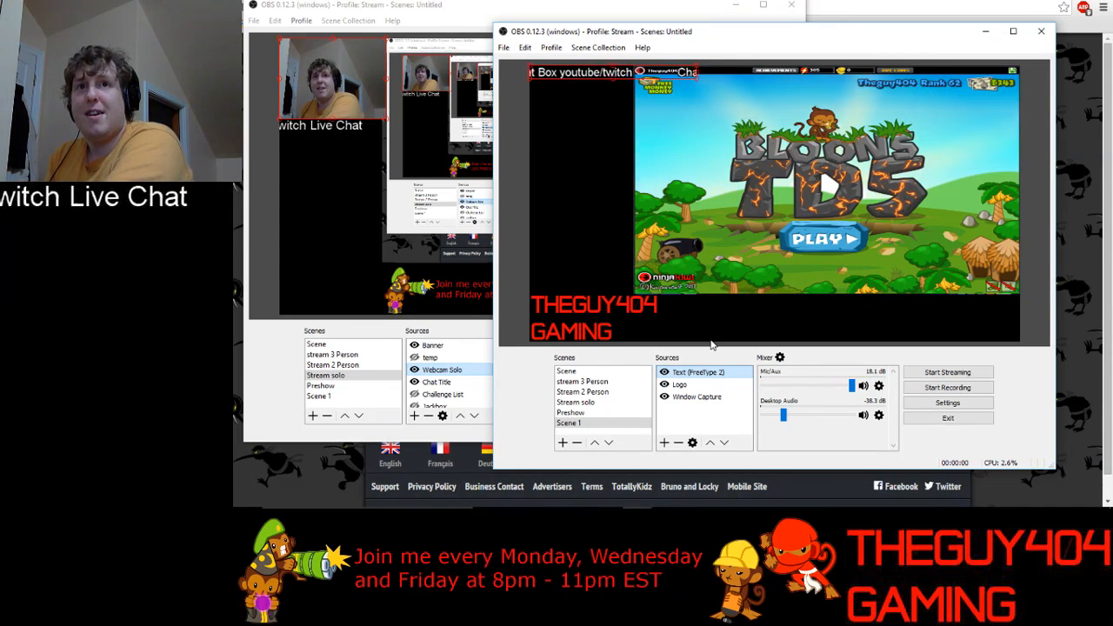
Add the existing Banner media source to Scene 1.
{"action": "right_click", "coordinate": [678, 420]}
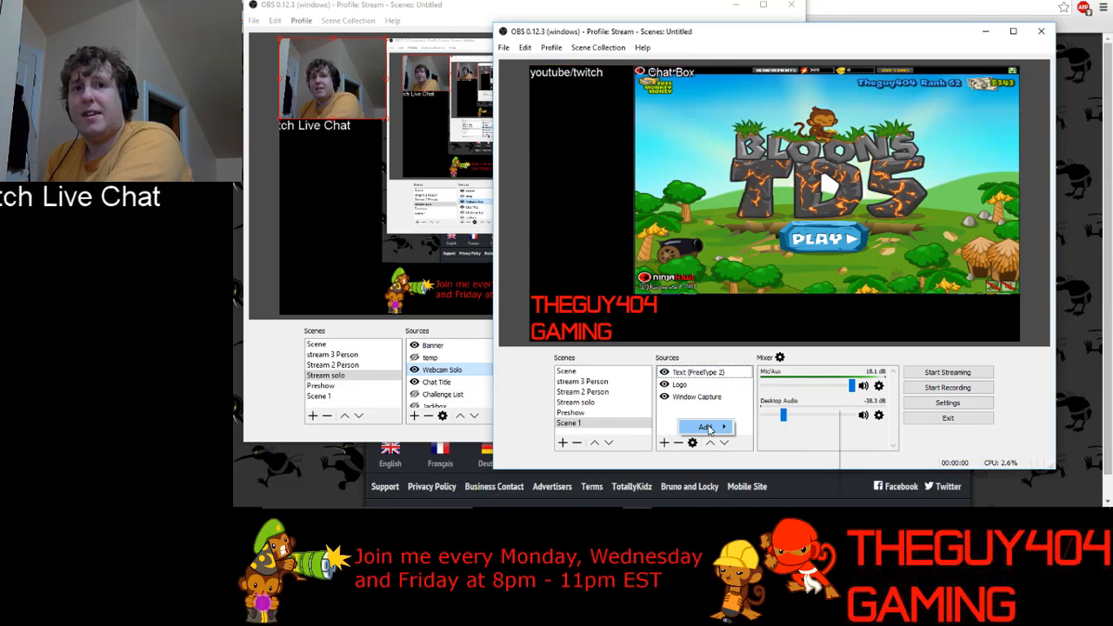
{"action": "mouse_move", "coordinate": [715, 427]}
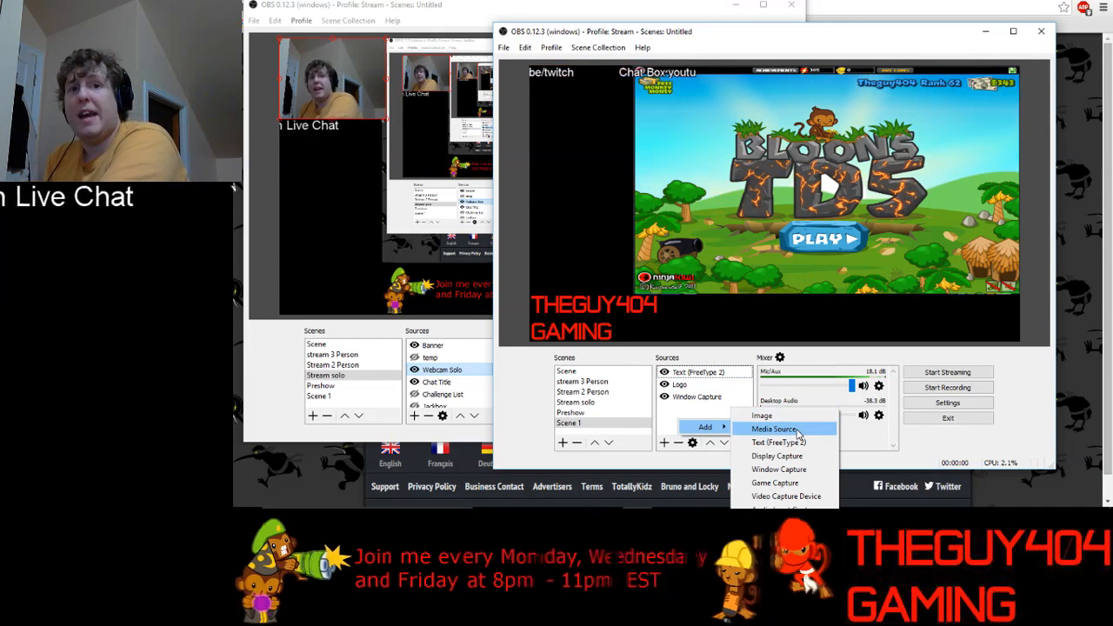
{"action": "left_click", "coordinate": [796, 431]}
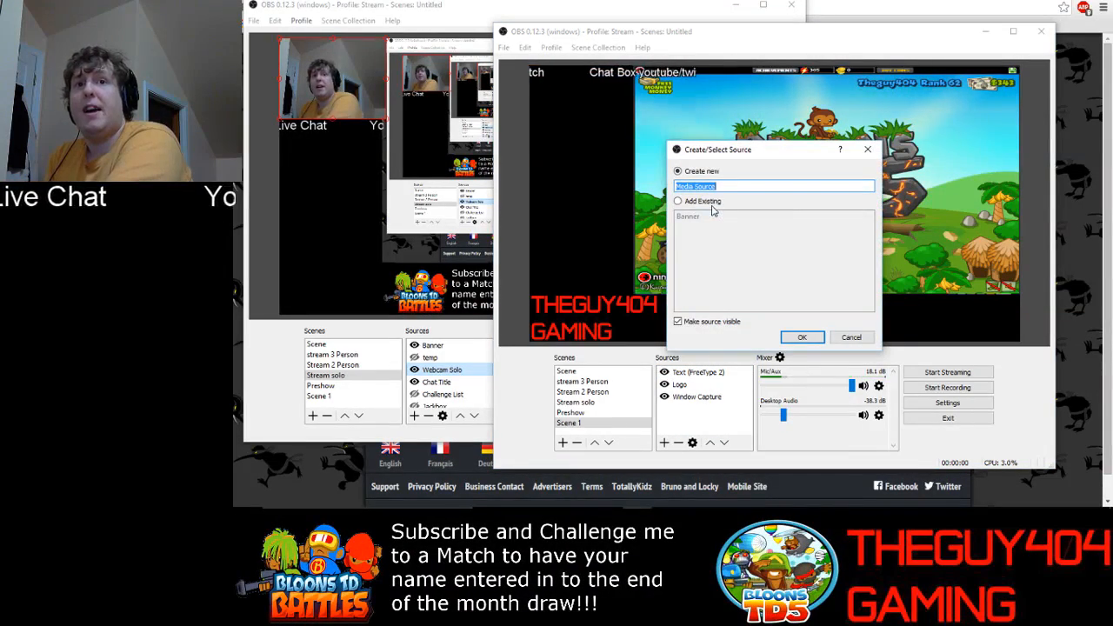
{"action": "left_click", "coordinate": [710, 203]}
{"action": "left_click", "coordinate": [696, 217]}
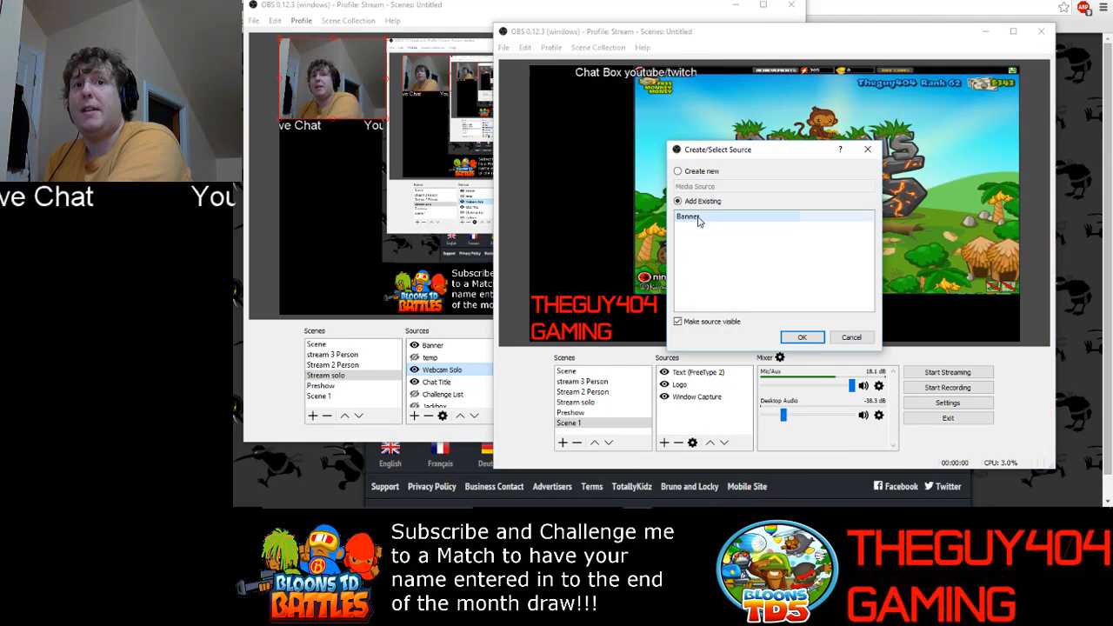
{"action": "left_click", "coordinate": [804, 338]}
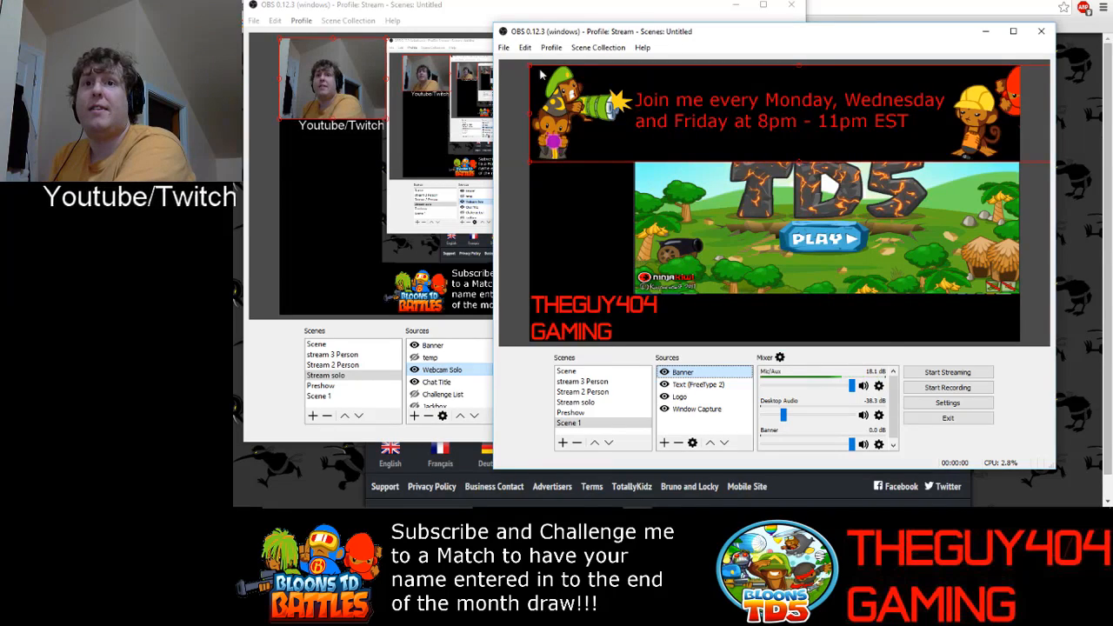
Shrink the Banner and place it in the canvas's lower-right corner, in the empty strip below the game capture.
{"action": "left_click_drag", "start_coordinate": [529, 66], "coordinate": [646, 88]}
{"action": "left_click_drag", "start_coordinate": [753, 115], "coordinate": [714, 292]}
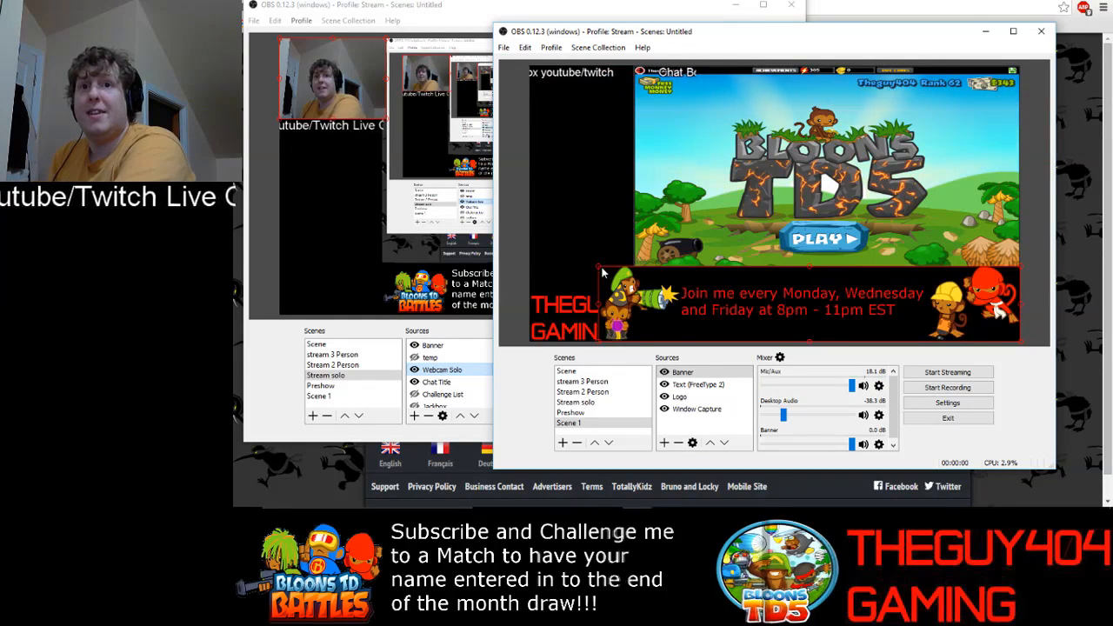
{"action": "left_click_drag", "start_coordinate": [670, 300], "coordinate": [760, 324]}
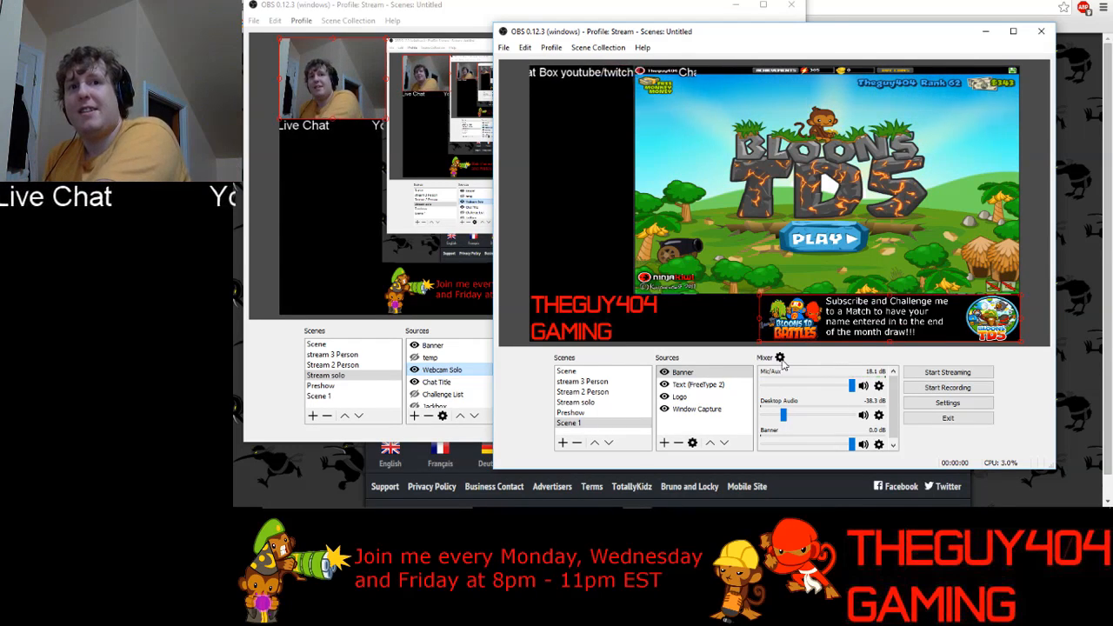
Set Color 1 of the Text (FreeType 2) source to blue.
{"action": "right_click", "coordinate": [693, 386]}
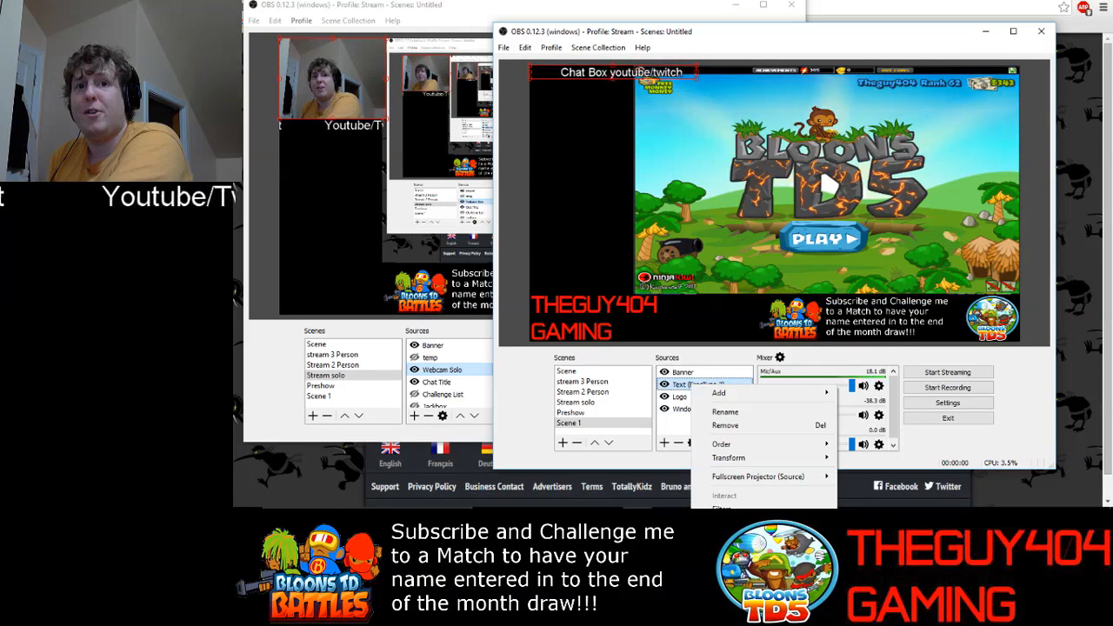
{"action": "left_click", "coordinate": [732, 523]}
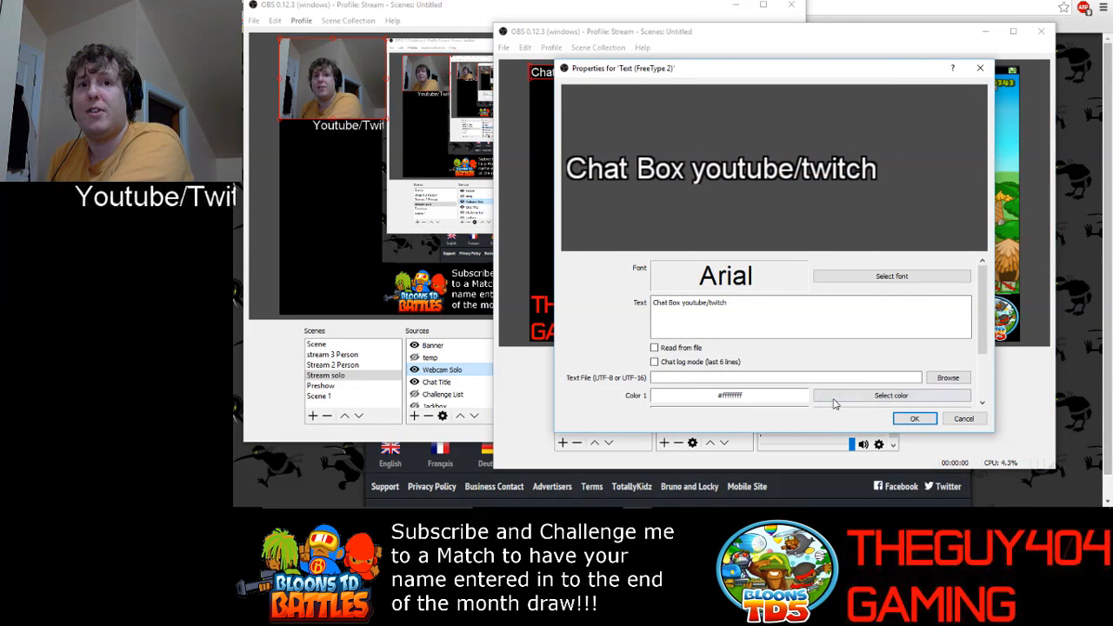
{"action": "left_click", "coordinate": [892, 394]}
{"action": "left_click", "coordinate": [814, 148]}
{"action": "left_click", "coordinate": [871, 368]}
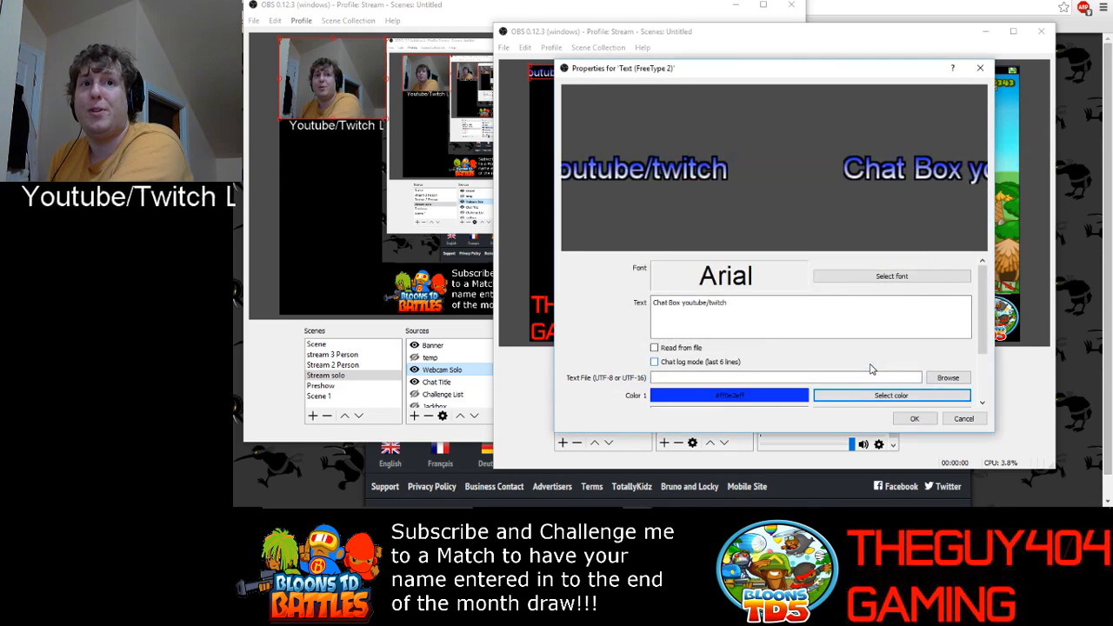
Set Color 2 of the text source to red (#ff0004) and accept the text properties.
{"action": "scroll", "coordinate": [803, 340], "scroll_direction": "down", "scroll_amount": 3}
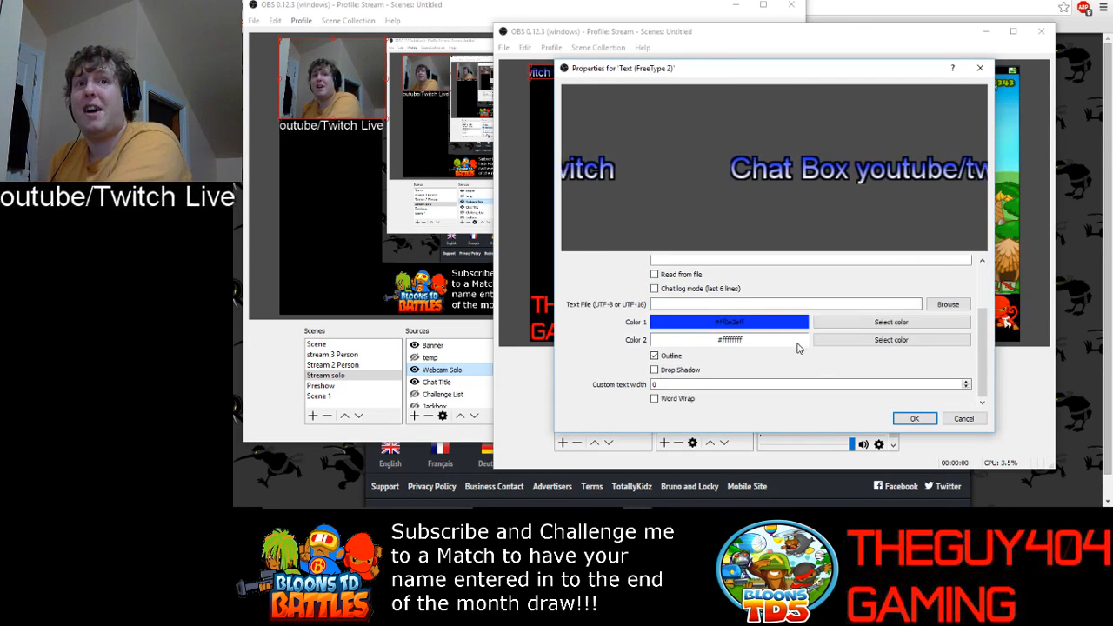
{"action": "left_click", "coordinate": [879, 339]}
{"action": "left_click_drag", "start_coordinate": [774, 154], "coordinate": [761, 142]}
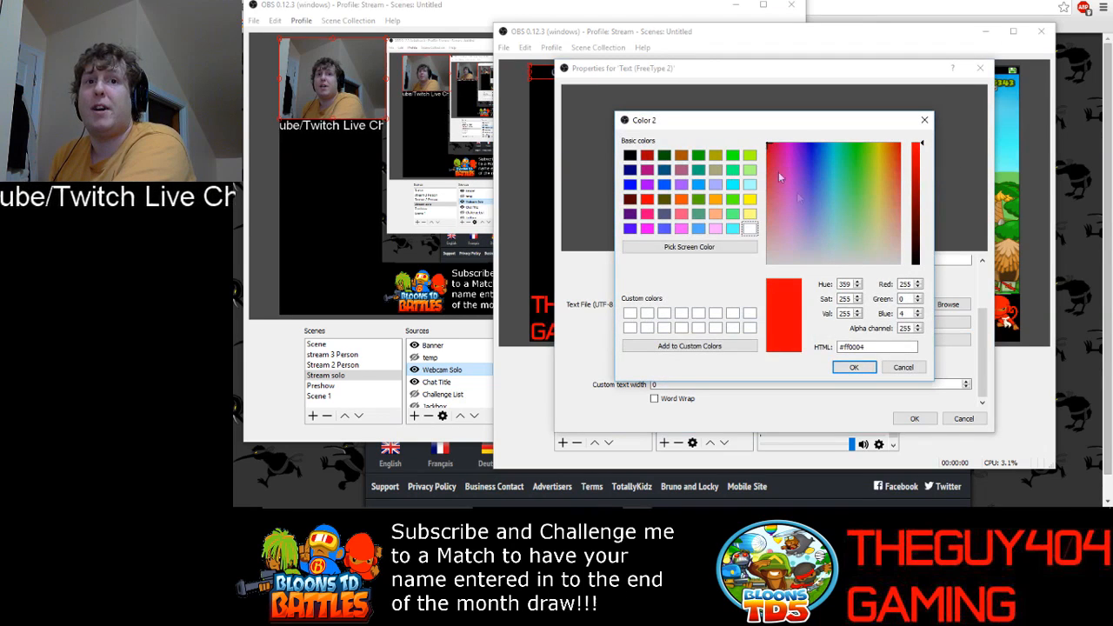
{"action": "left_click", "coordinate": [852, 366]}
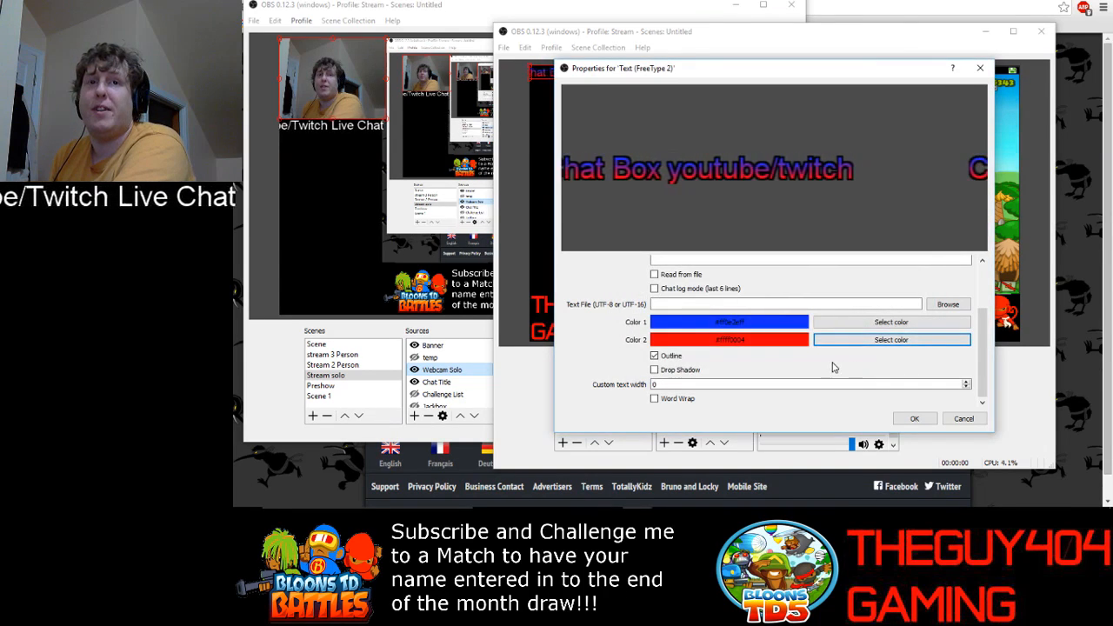
{"action": "left_click", "coordinate": [914, 419]}
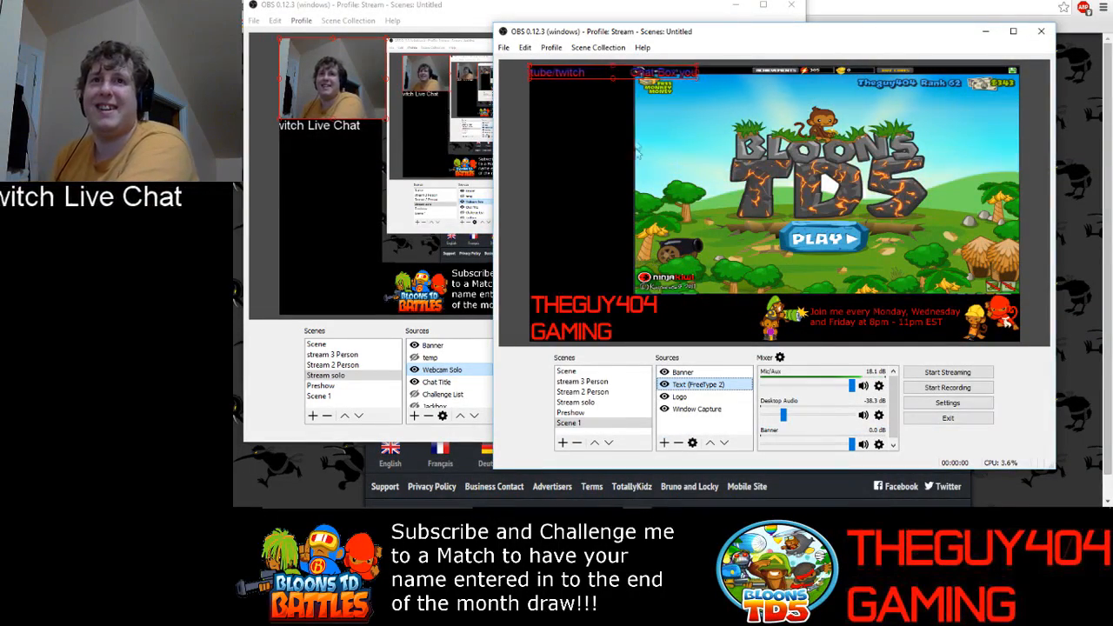
Move the scrolling text to the canvas's right edge, just below the game's money counter, and switch to the other OBS window.
{"action": "left_click_drag", "start_coordinate": [640, 77], "coordinate": [957, 104]}
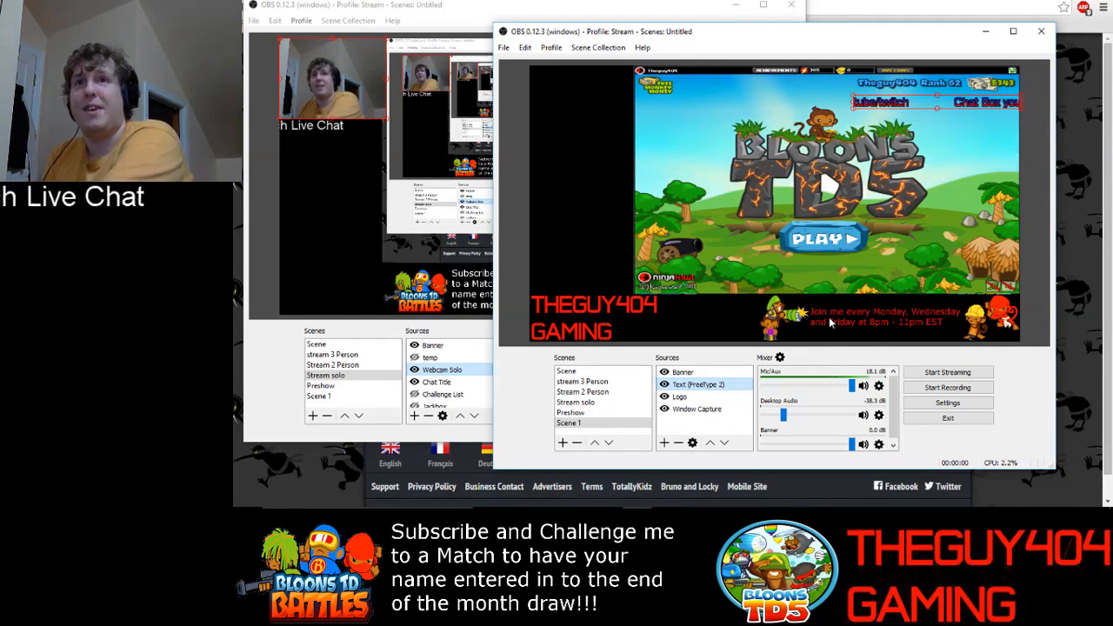
{"action": "left_click", "coordinate": [585, 22]}
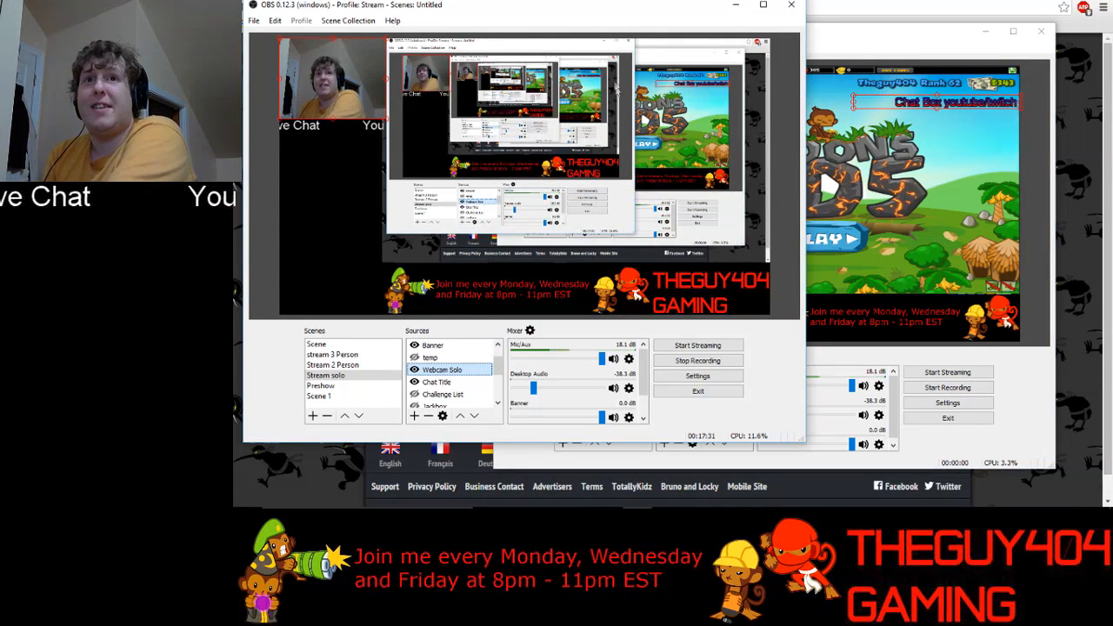